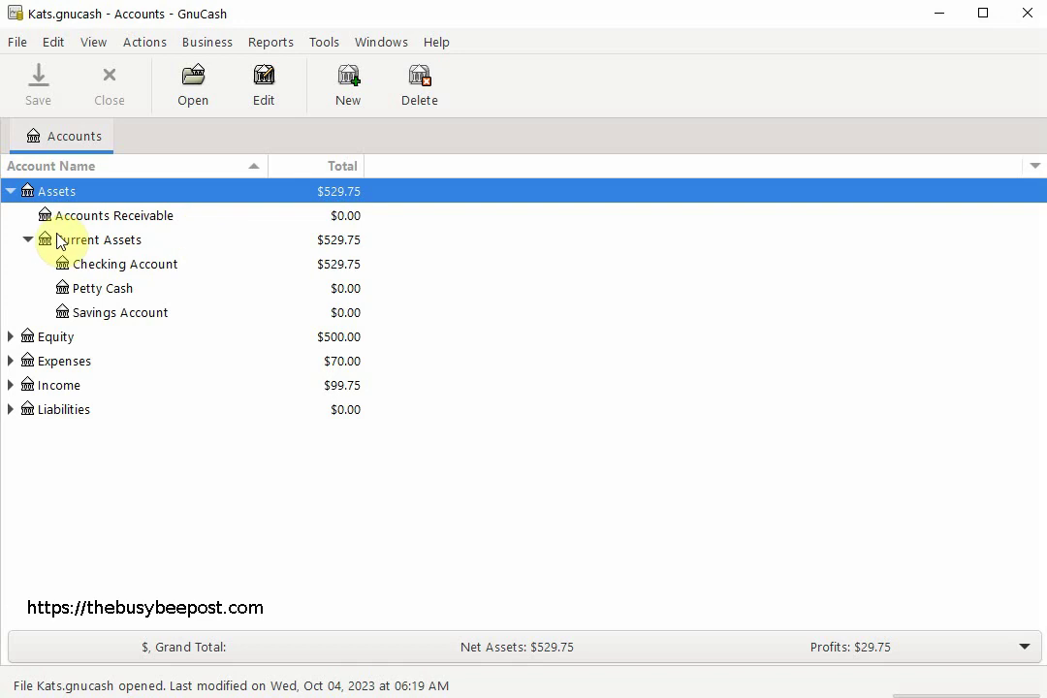
# Browse the account tree by expanding and collapsing Assets, Liabilities, Equity and Expenses.
pyautogui.click(27, 239)
pyautogui.click(11, 191)
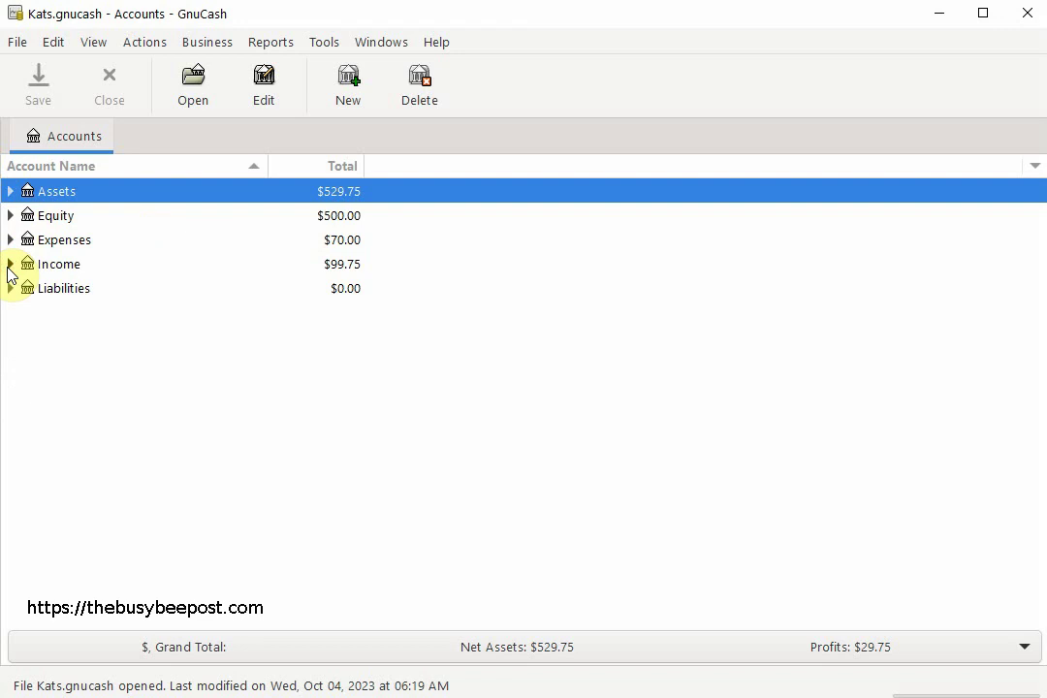
pyautogui.click(10, 287)
pyautogui.click(9, 289)
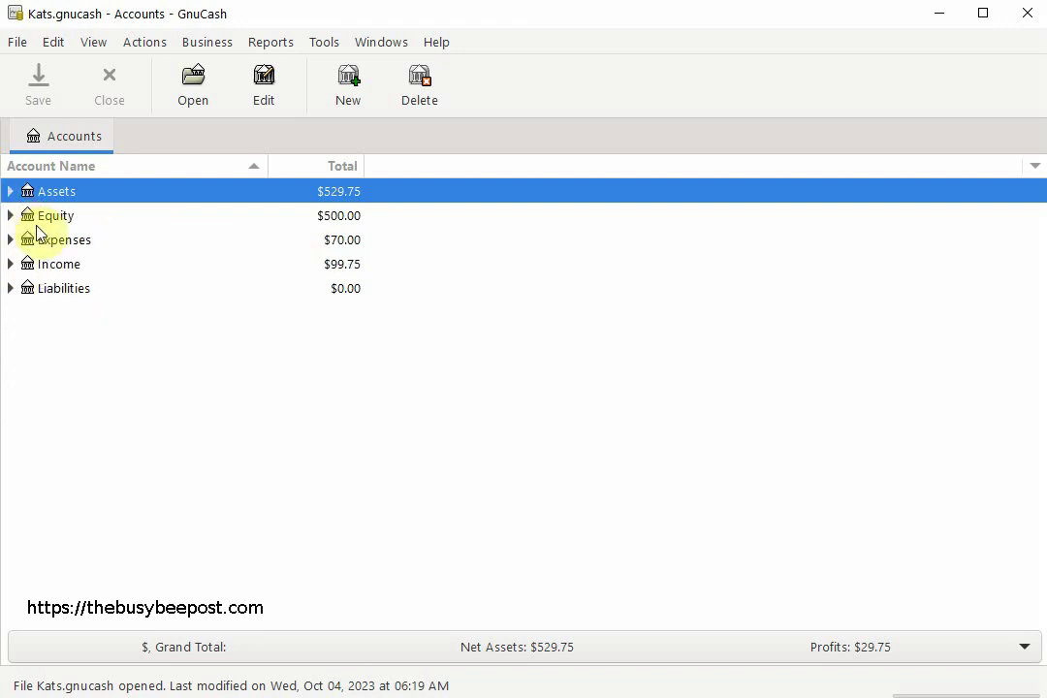
pyautogui.click(10, 216)
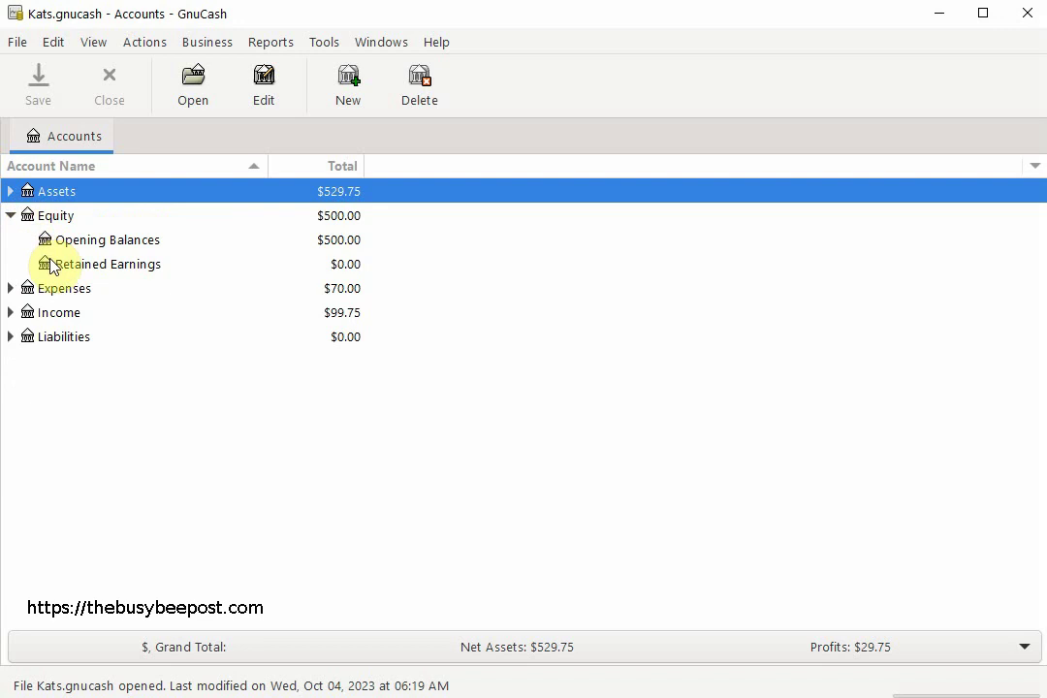
pyautogui.click(10, 288)
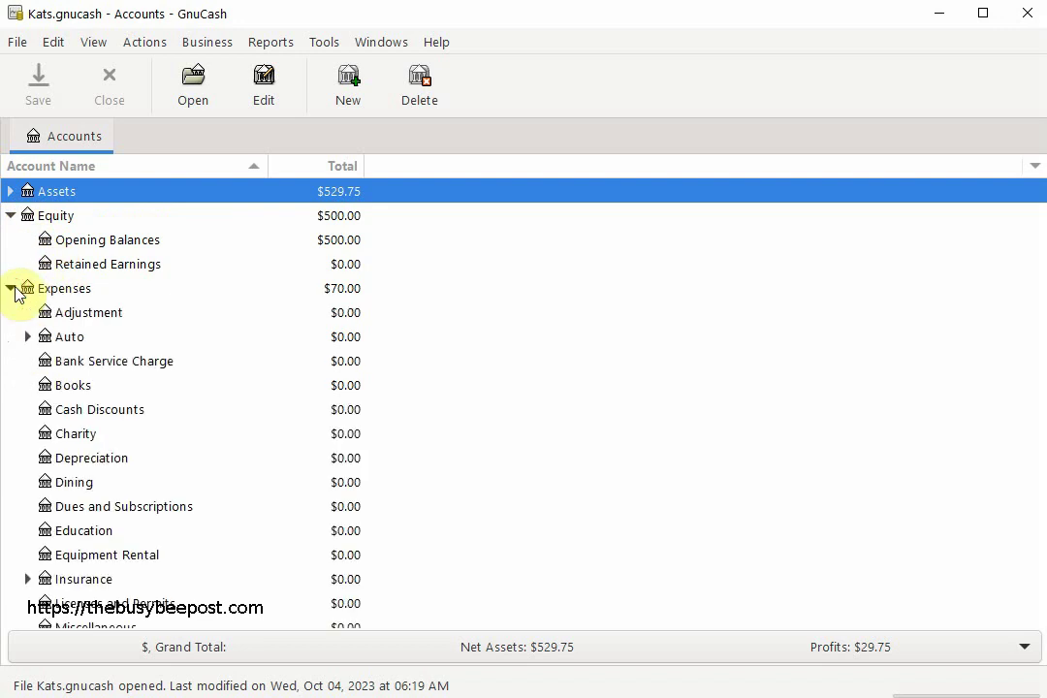
pyautogui.click(10, 288)
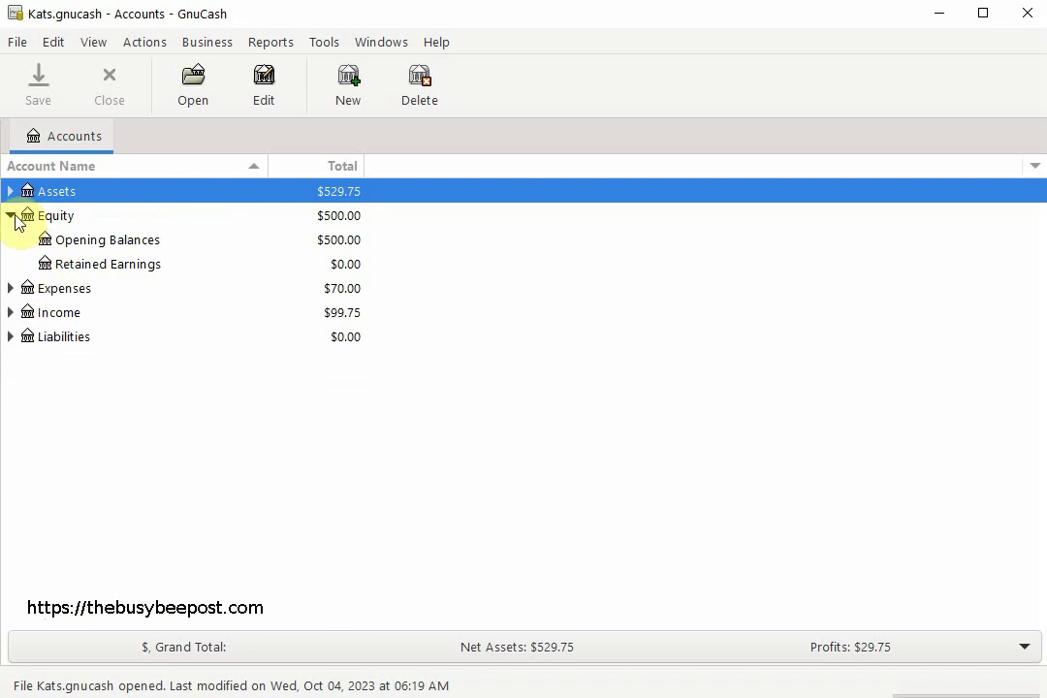
pyautogui.click(11, 216)
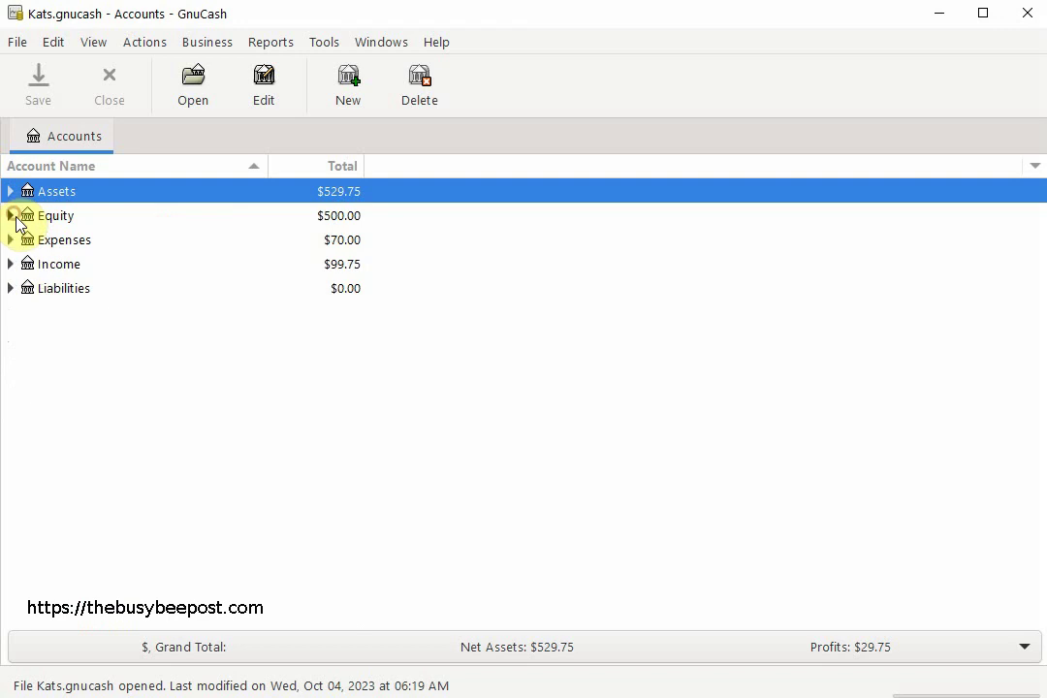
pyautogui.click(11, 192)
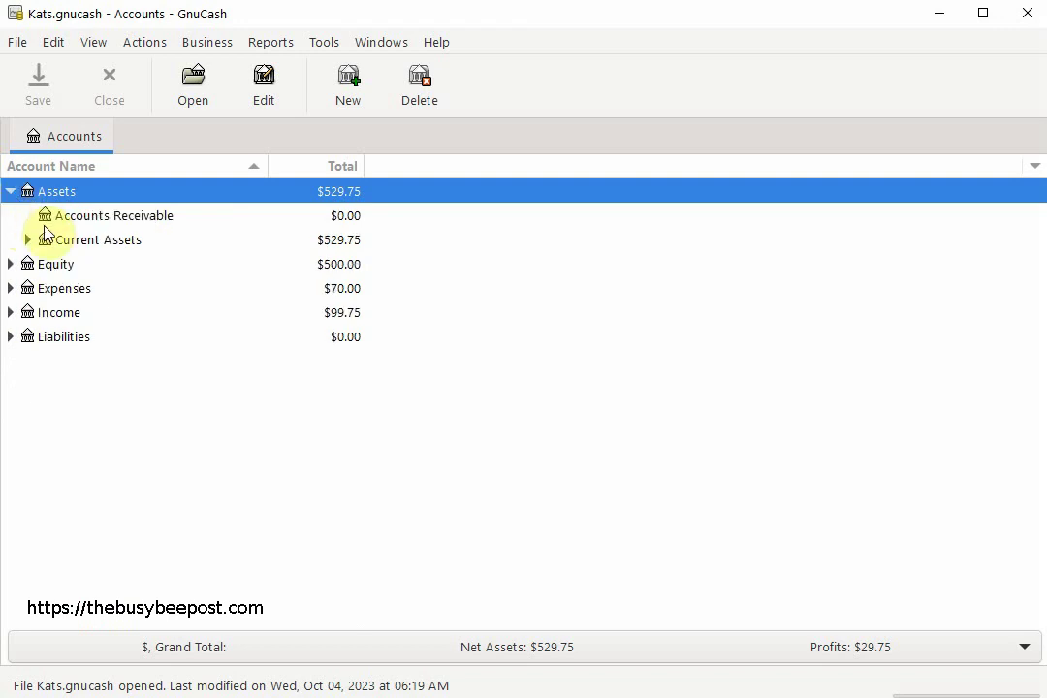
pyautogui.click(28, 241)
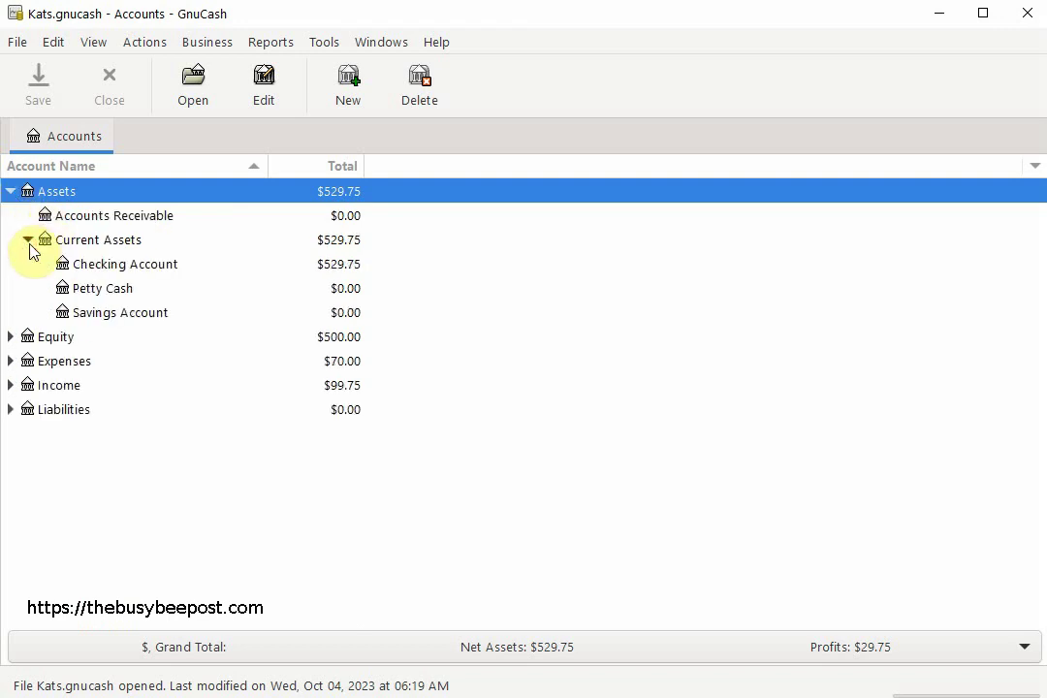
# Open the Checking Account register in its own tab, then return to the Accounts tab.
pyautogui.doubleClick(115, 270)
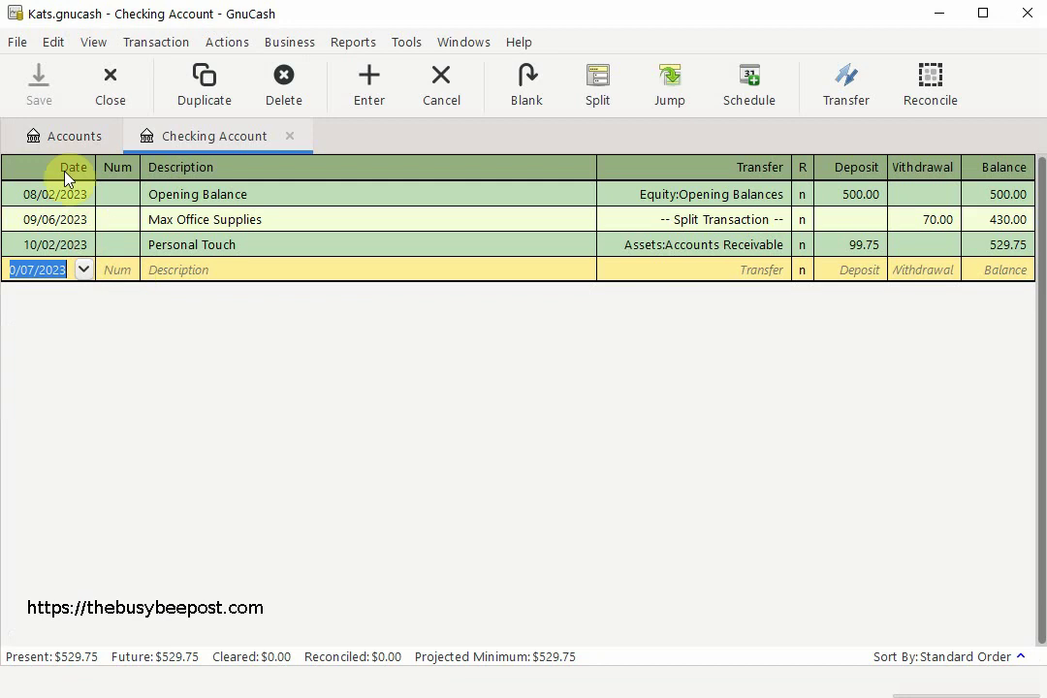
pyautogui.click(39, 140)
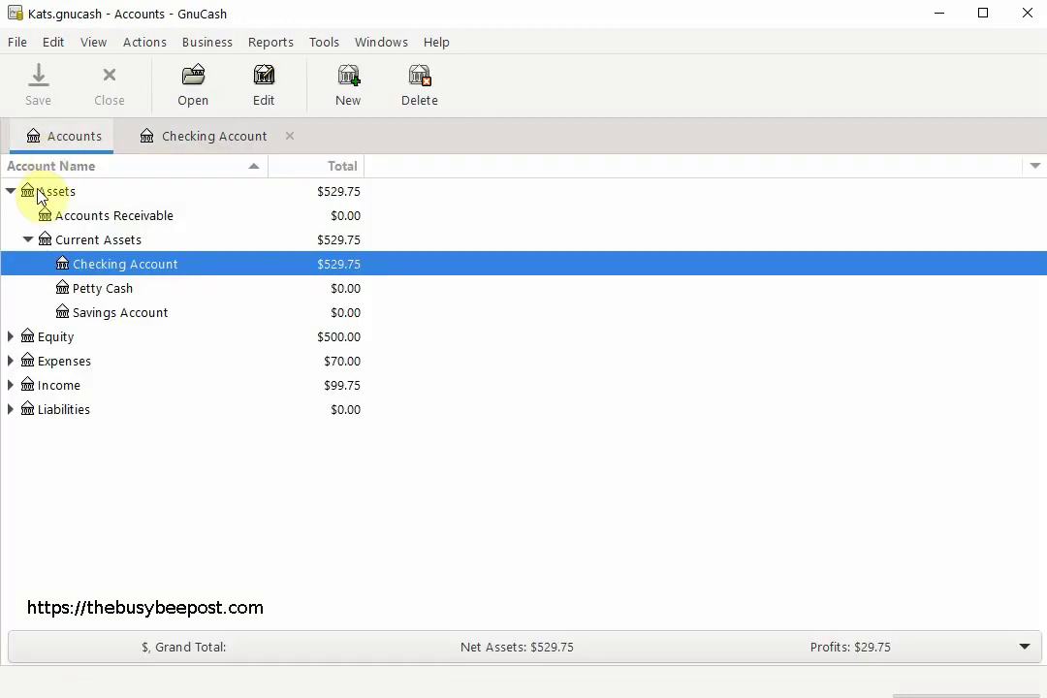
pyautogui.click(28, 238)
pyautogui.click(12, 191)
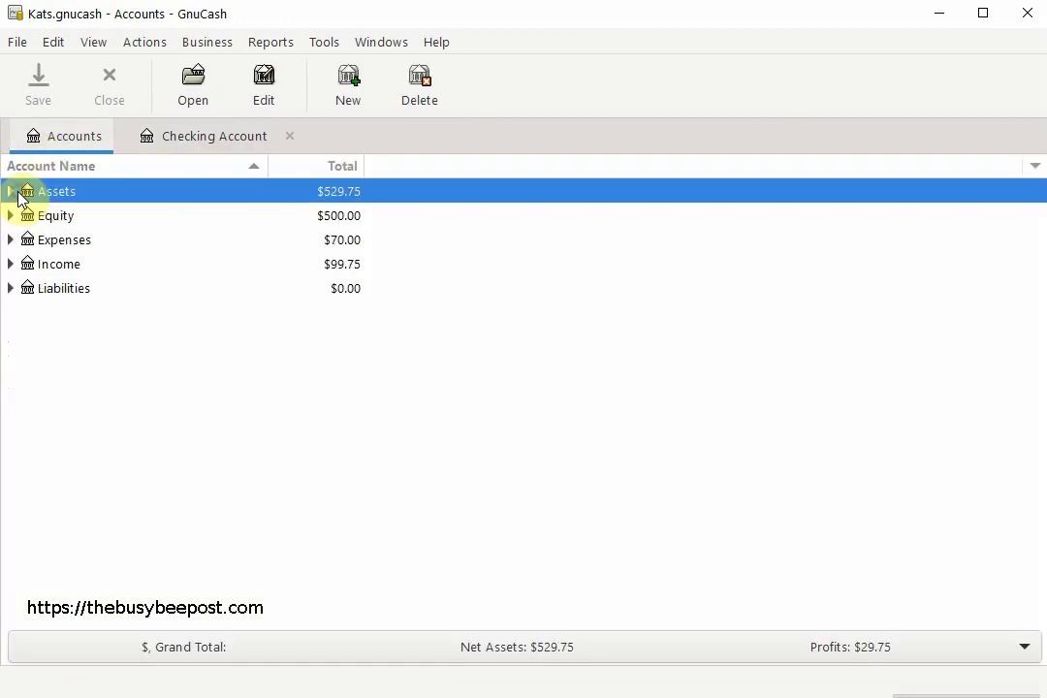
pyautogui.click(14, 192)
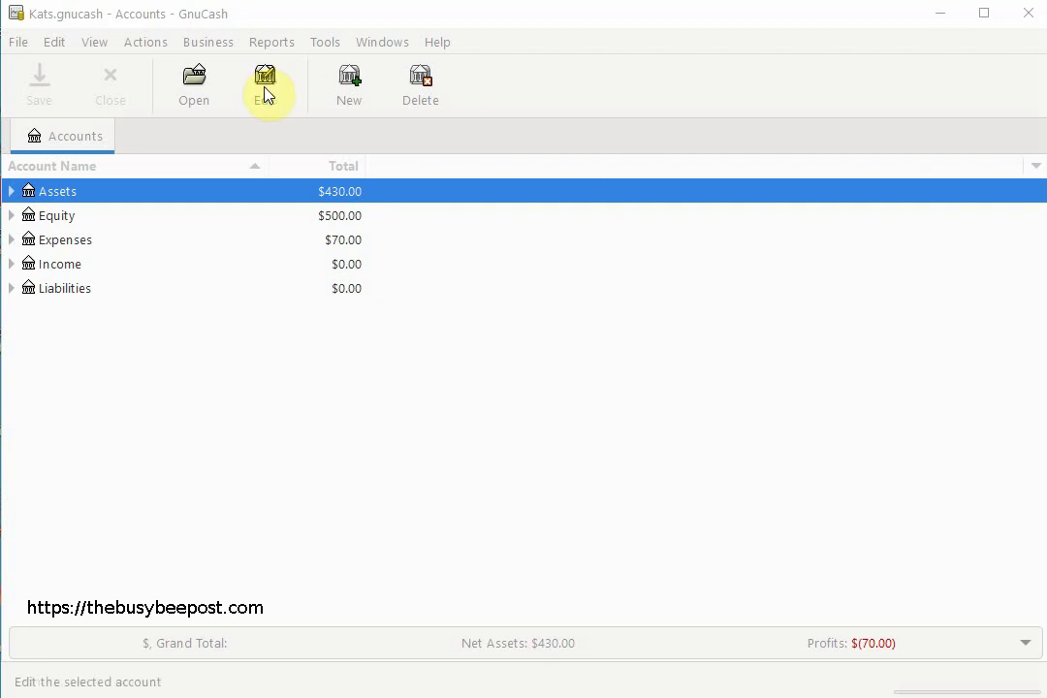
# Show the File menu for the Kats.gnucash book.
pyautogui.click(21, 44)
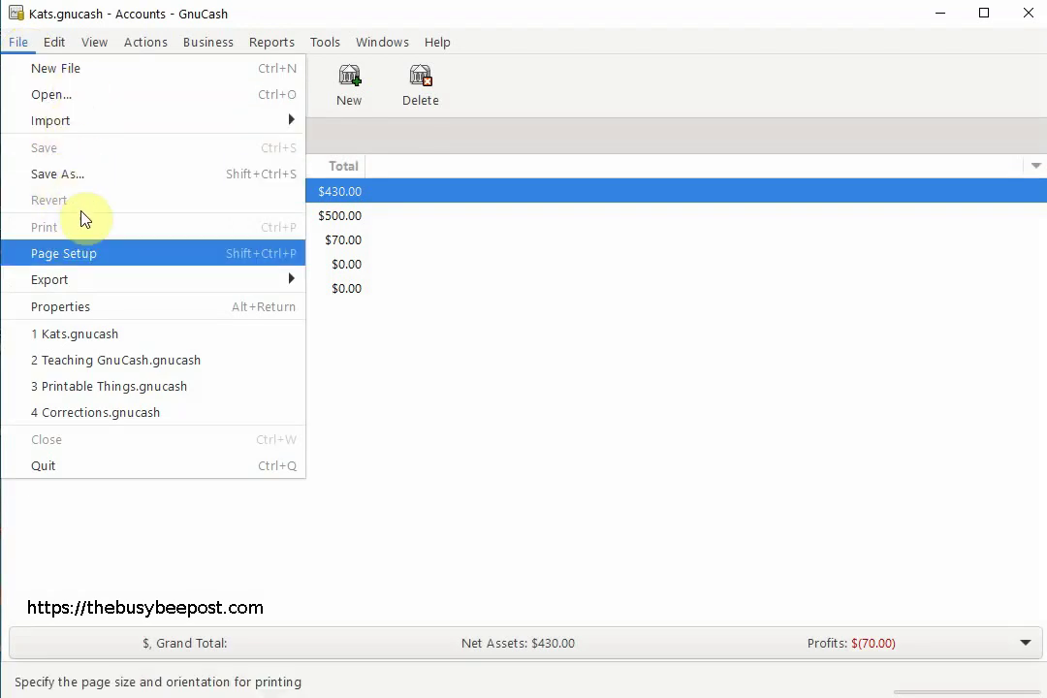
# In Book Options' Business tab, enter company name Crafts Supplies Limited and the company address, then apply.
pyautogui.click(68, 308)
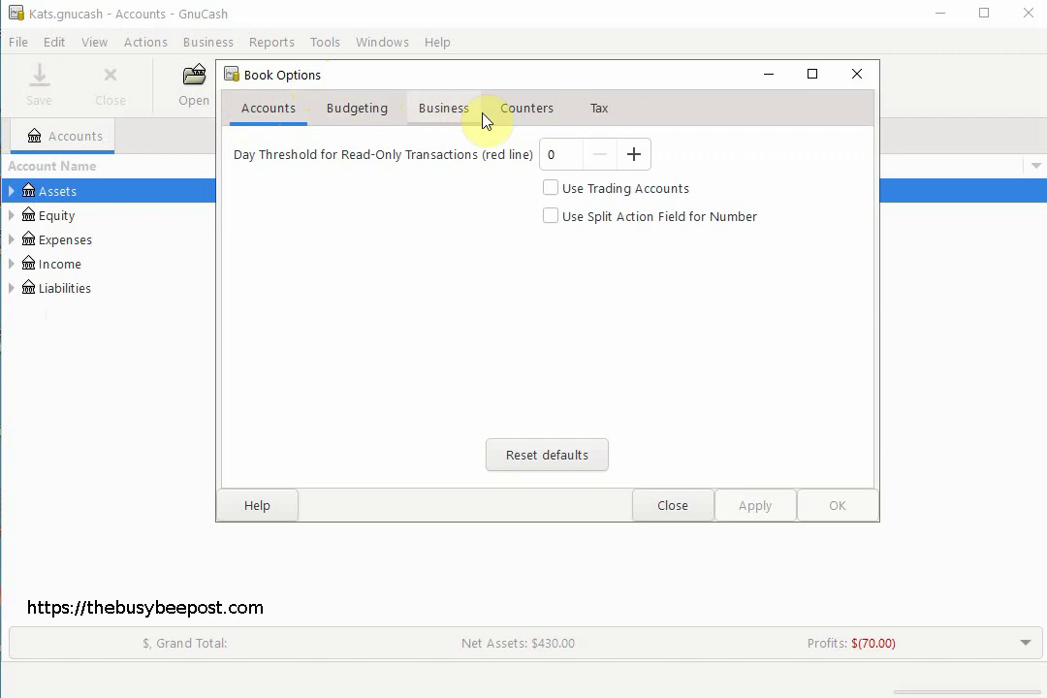
pyautogui.click(451, 113)
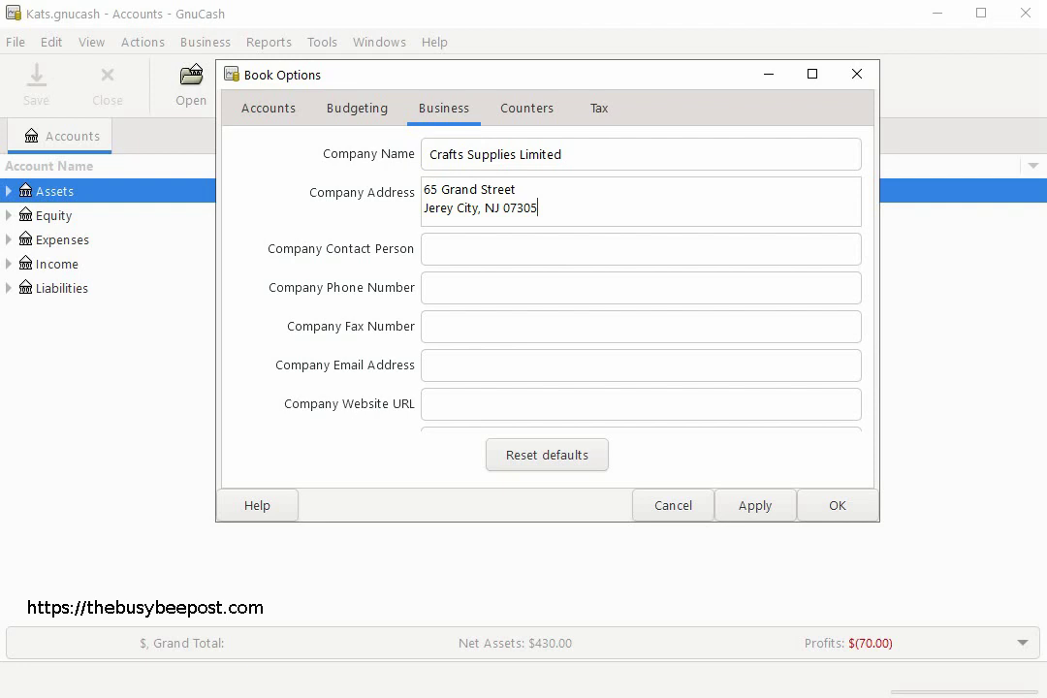
pyautogui.click(763, 514)
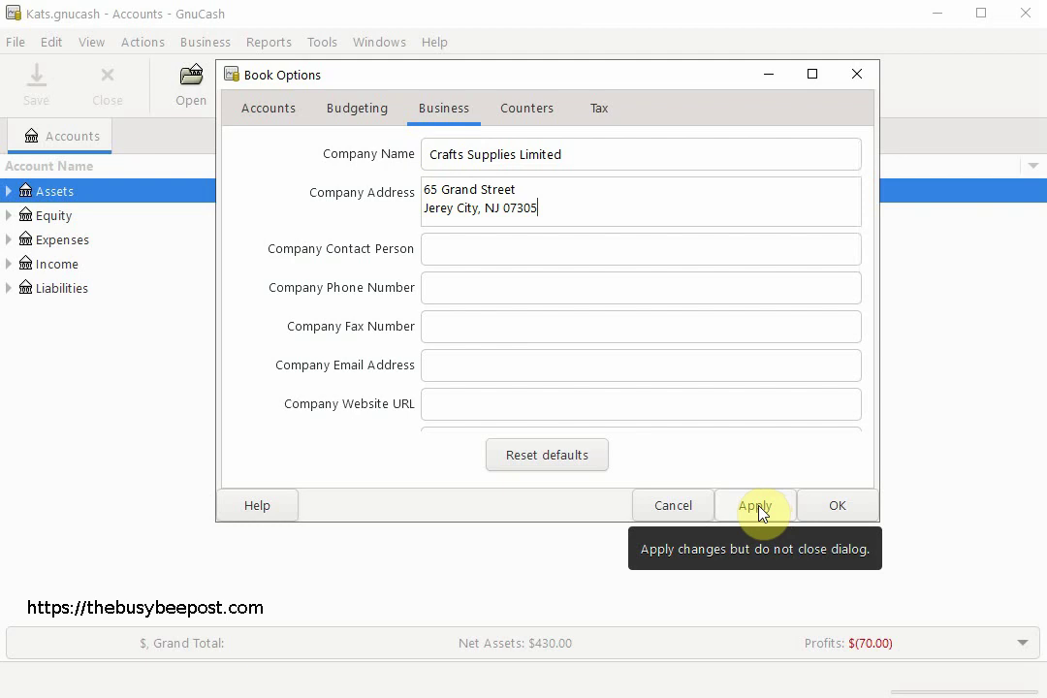
pyautogui.click(762, 514)
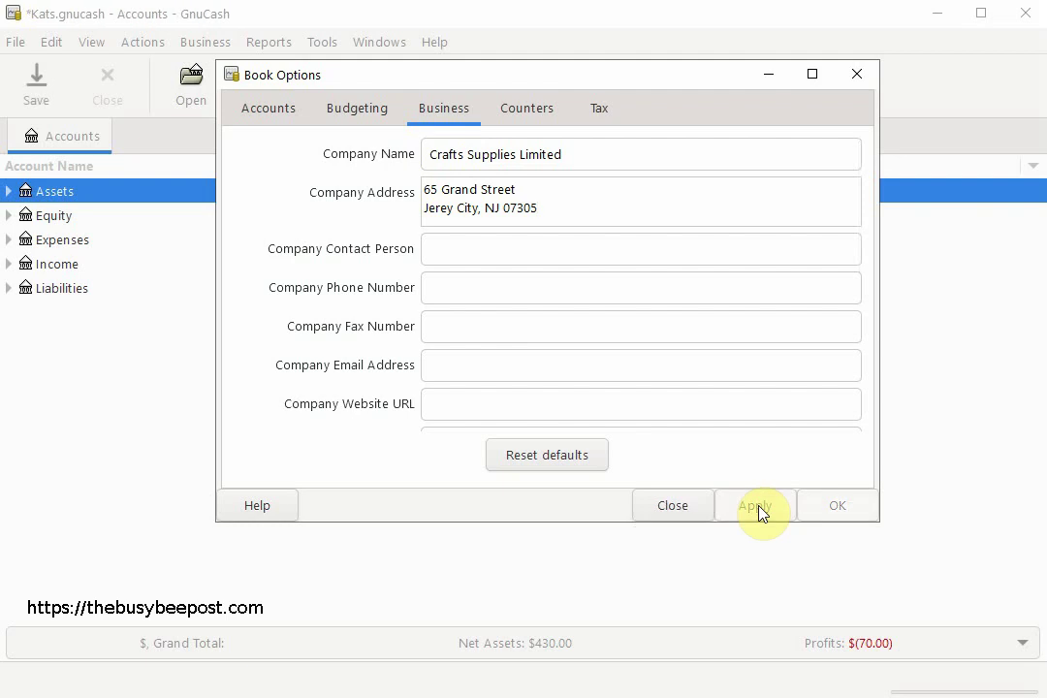
# On the Counters tab, set the Invoice number counter to 100.
pyautogui.click(543, 114)
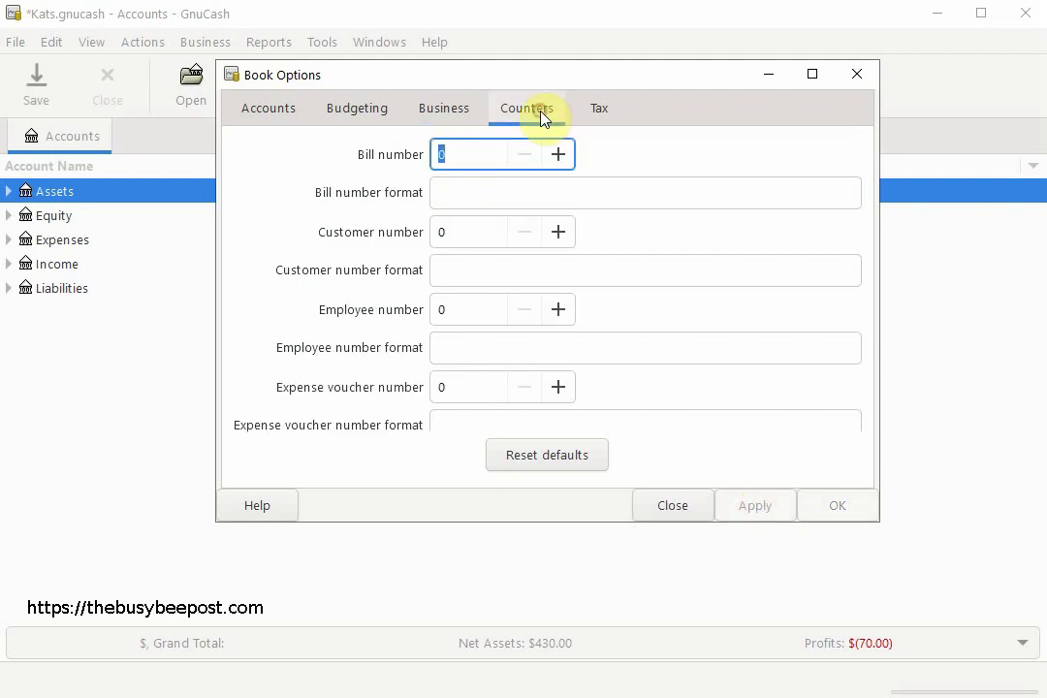
pyautogui.moveTo(859, 177); pyautogui.dragTo(862, 219)
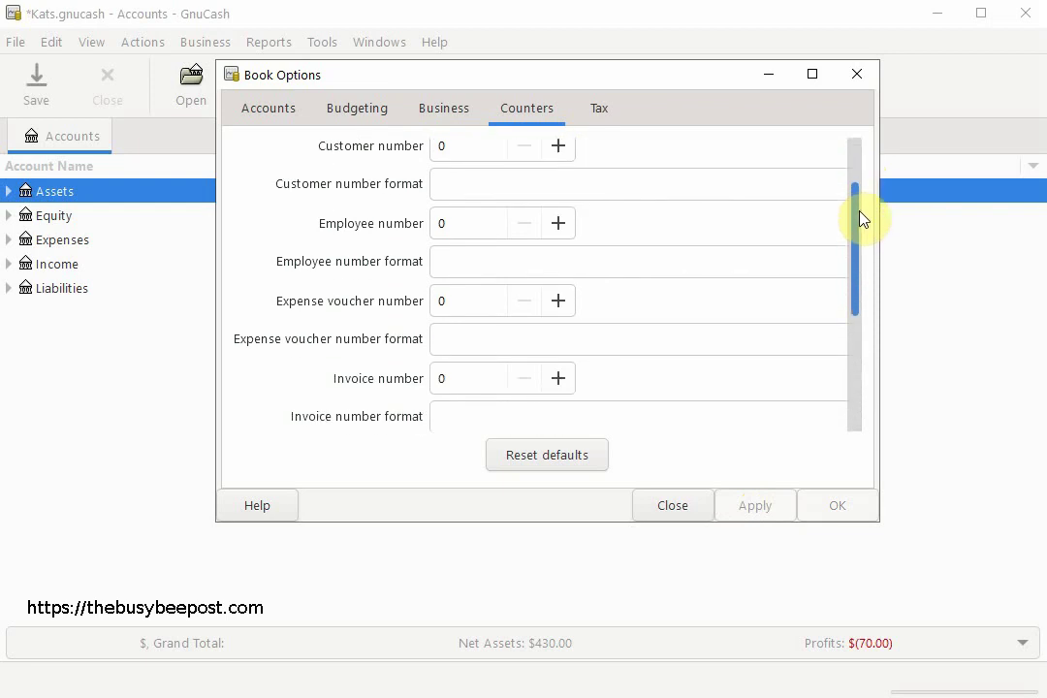
pyautogui.moveTo(862, 219); pyautogui.dragTo(855, 262)
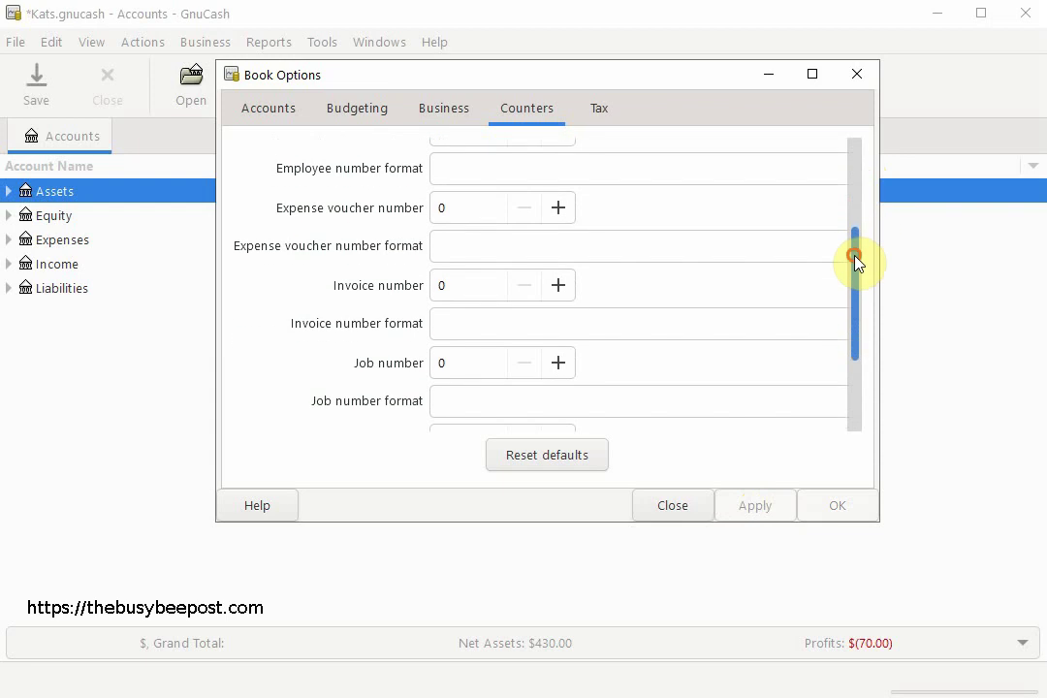
pyautogui.click(444, 294)
pyautogui.moveTo(446, 287); pyautogui.dragTo(426, 288)
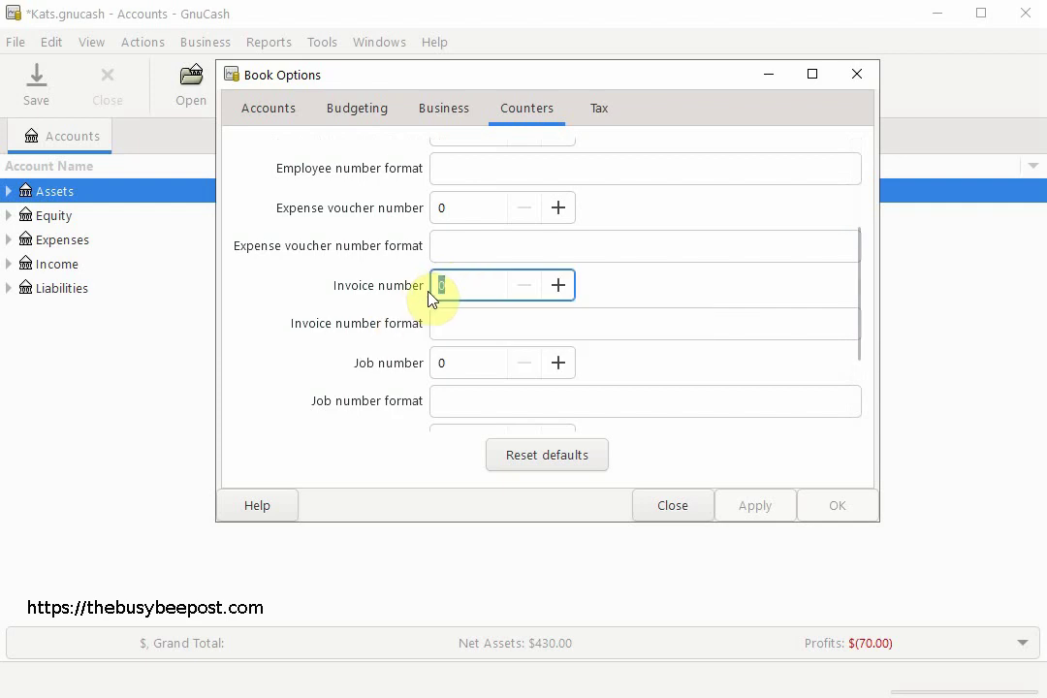
pyautogui.write('100')
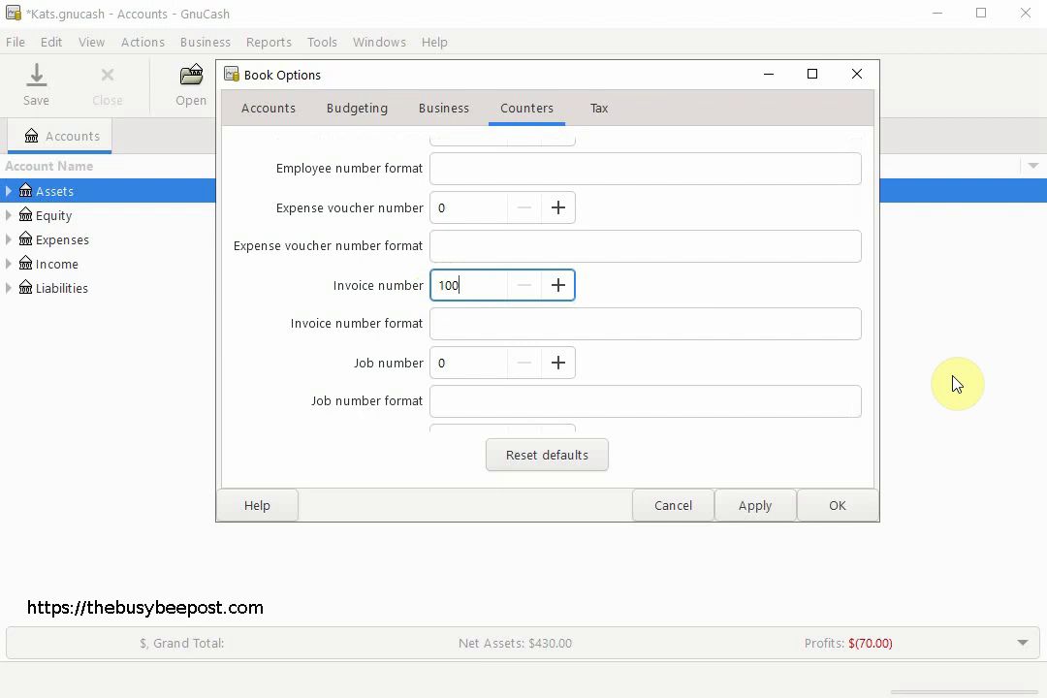
# Confirm Book Options with OK, then open Business > Customer > New Customer and move the dialog higher.
pyautogui.click(834, 509)
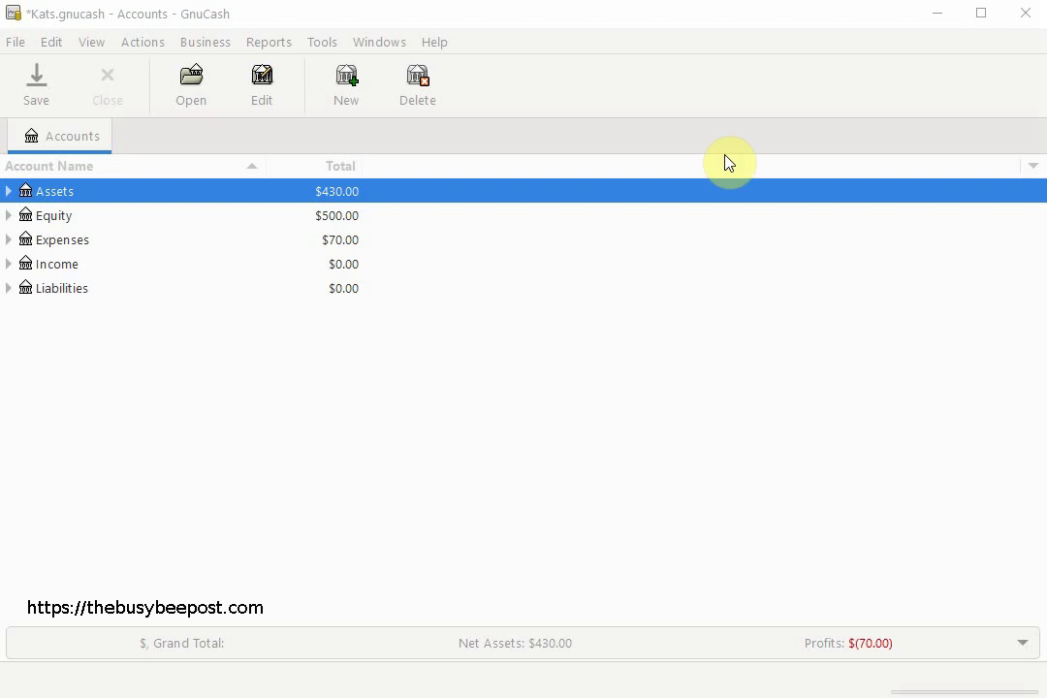
pyautogui.click(209, 47)
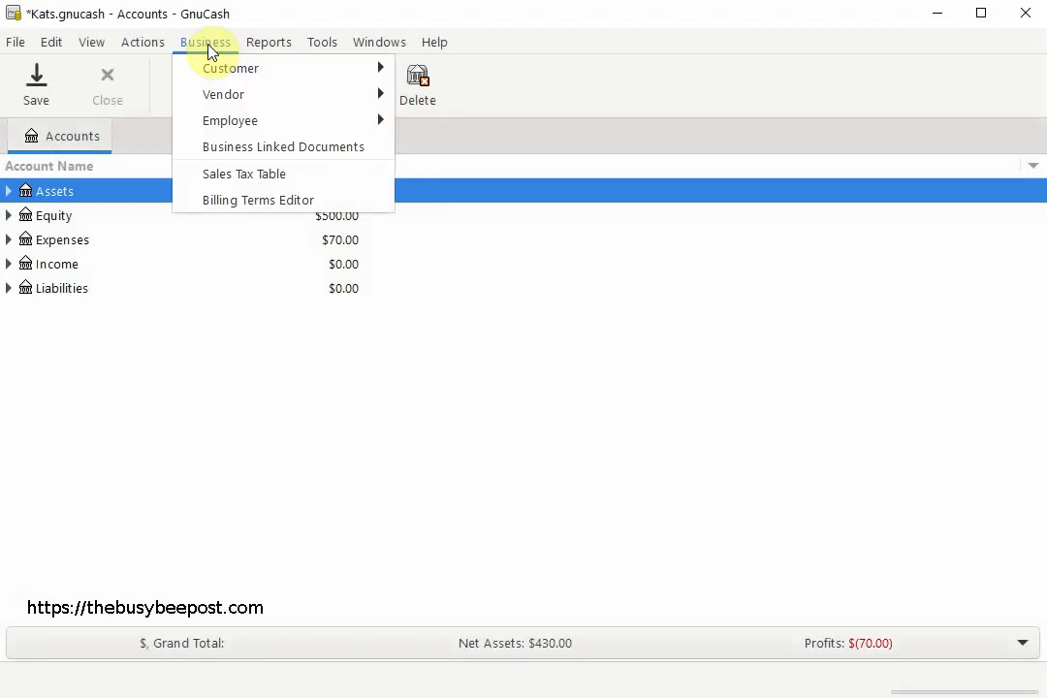
pyautogui.moveTo(220, 70)
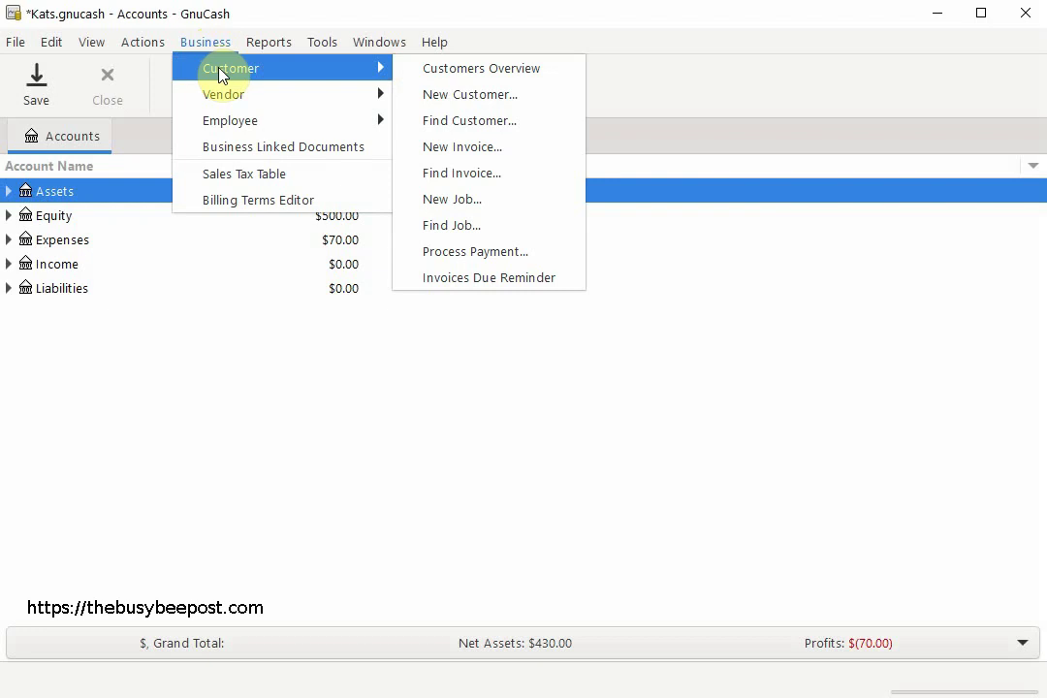
pyautogui.click(523, 110)
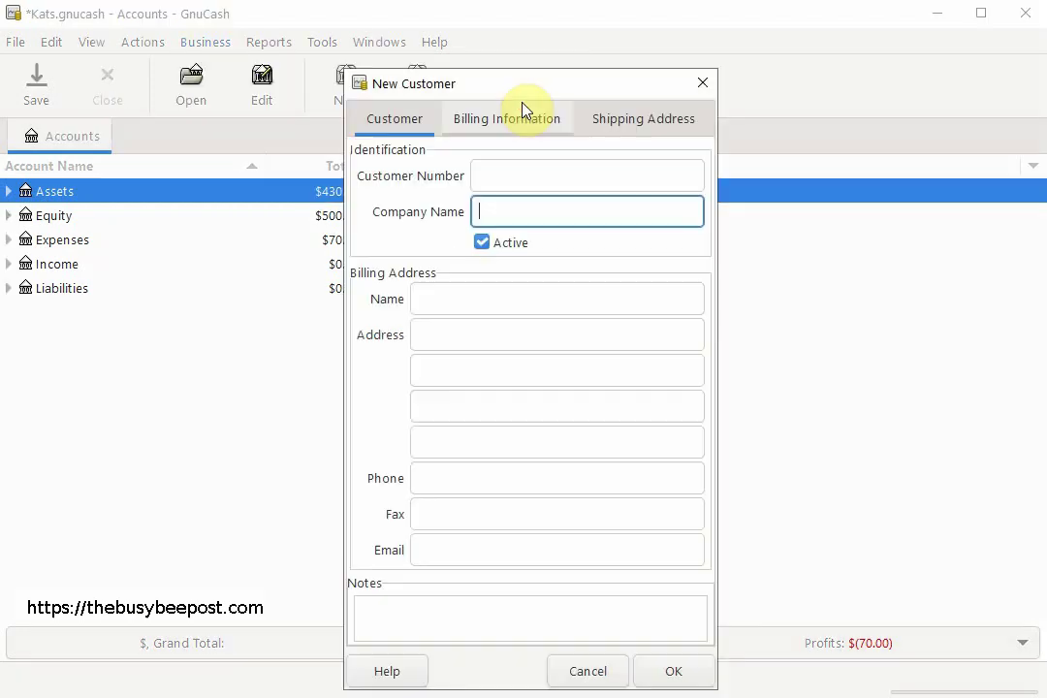
pyautogui.moveTo(460, 87); pyautogui.dragTo(454, 49)
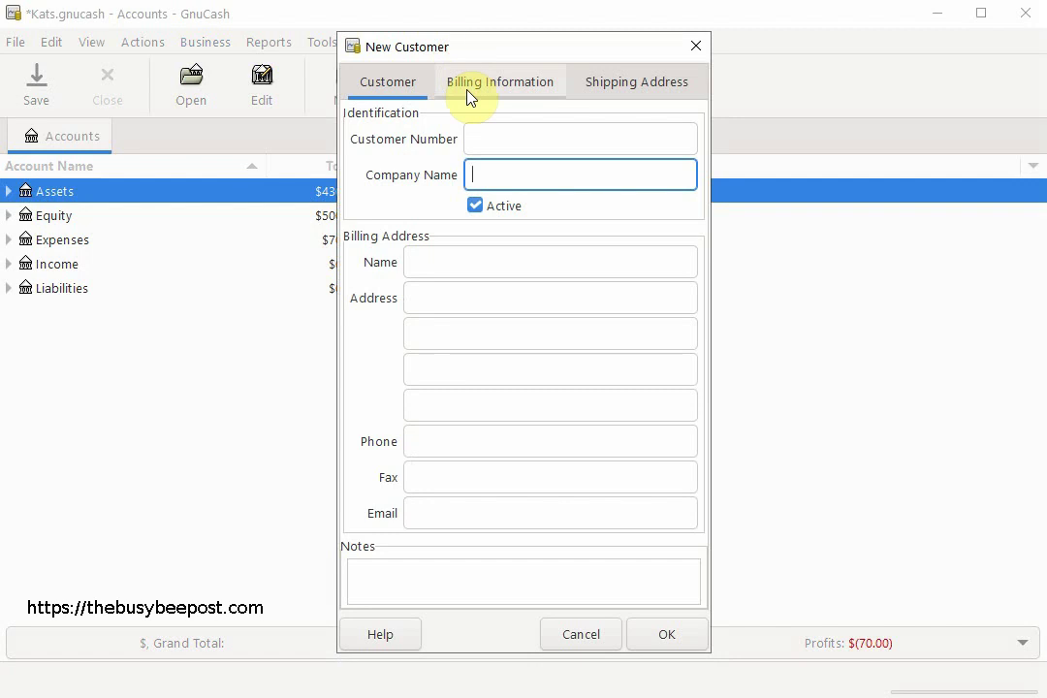
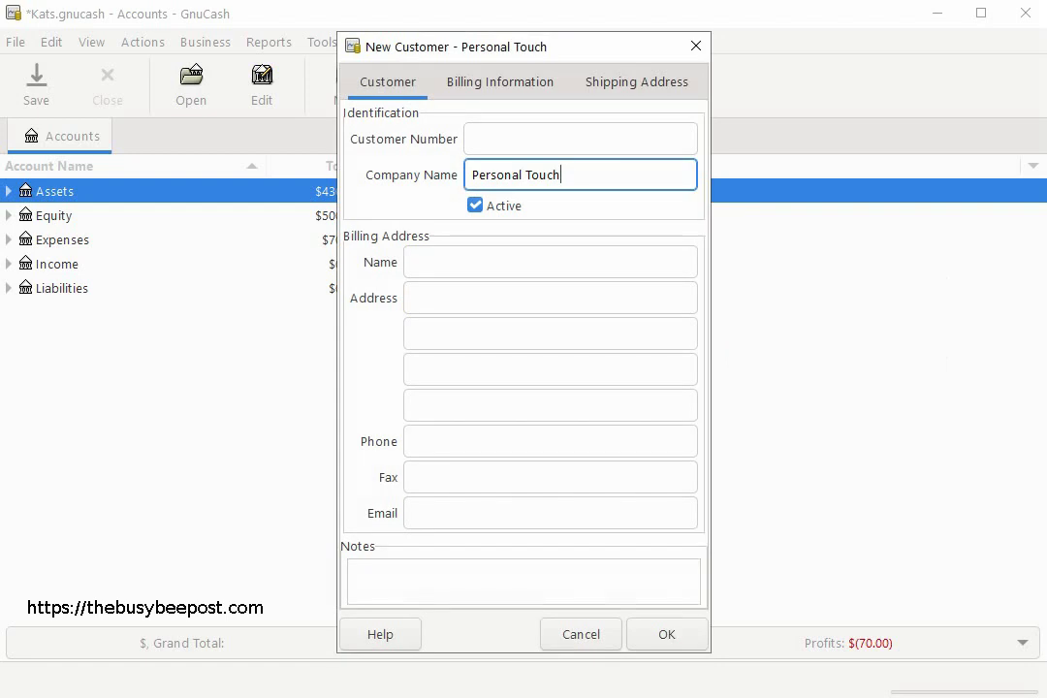
# Fill in Personal Touch's two billing address lines: the street, then city, state and ZIP.
pyautogui.click(426, 302)
pyautogui.write('35 ')
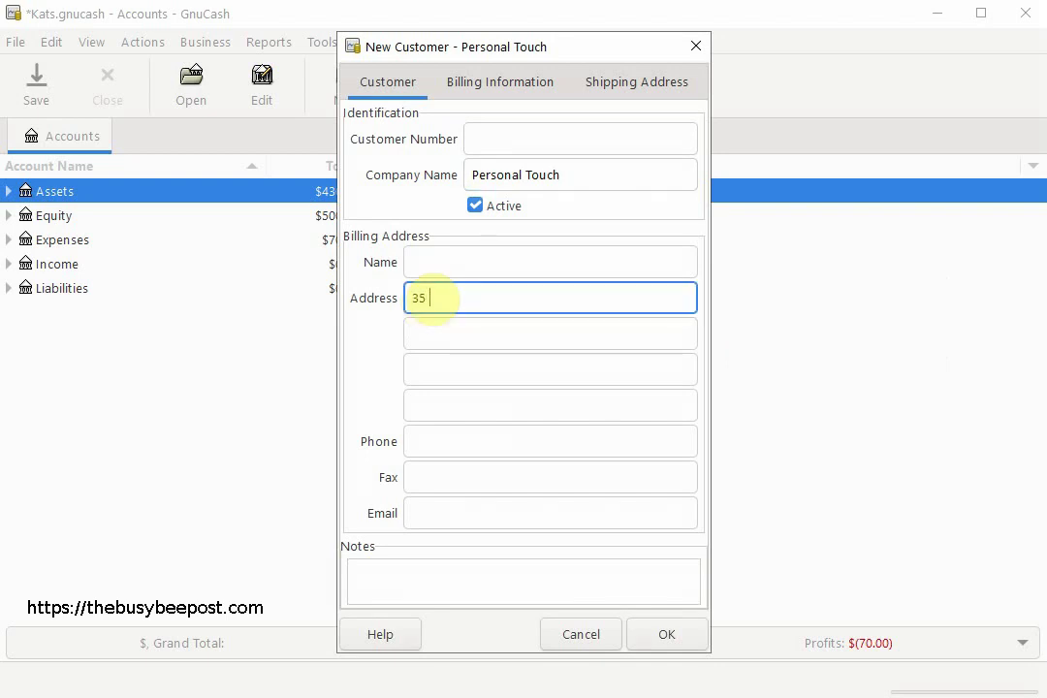
pyautogui.write('Lane Rd.')
pyautogui.click(421, 334)
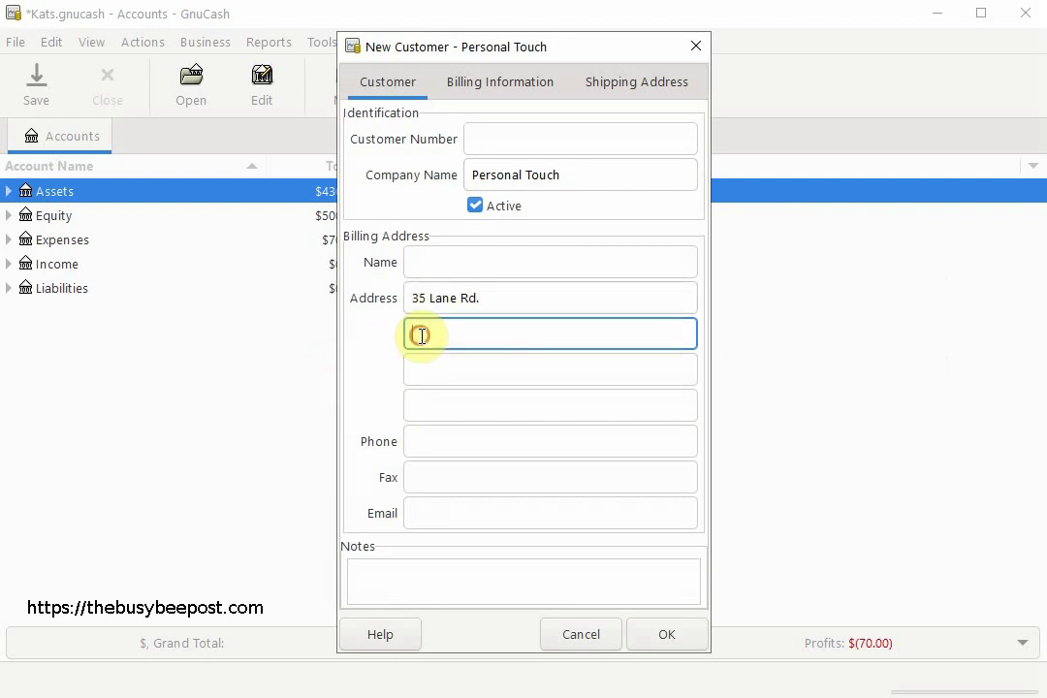
pyautogui.write('Jersey City , Nj 07304')
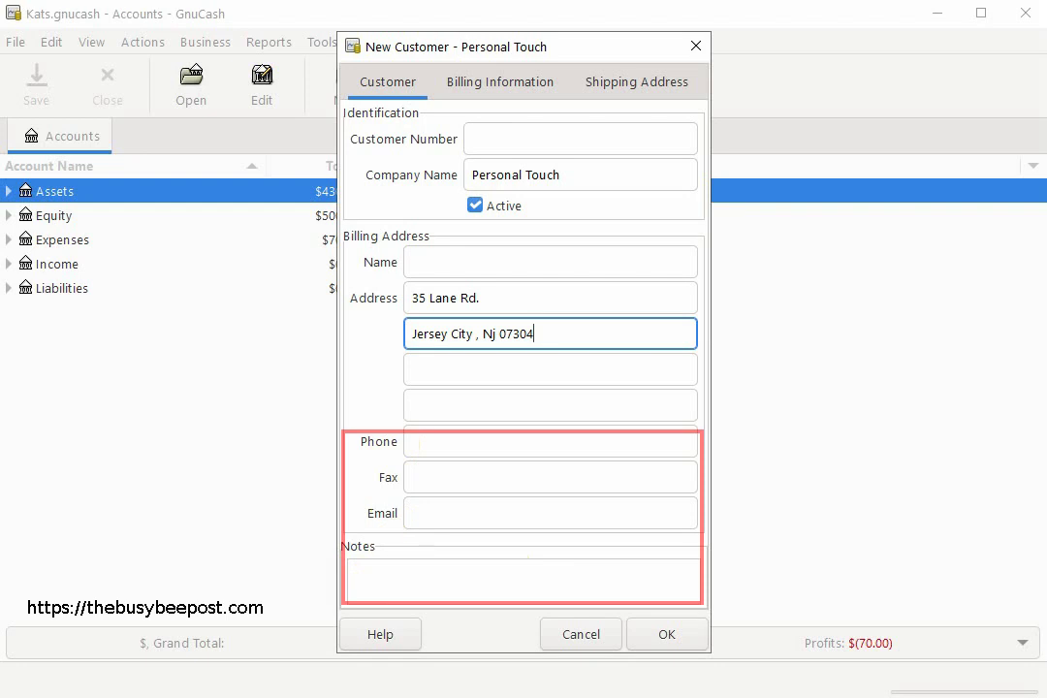
pyautogui.click(611, 152)
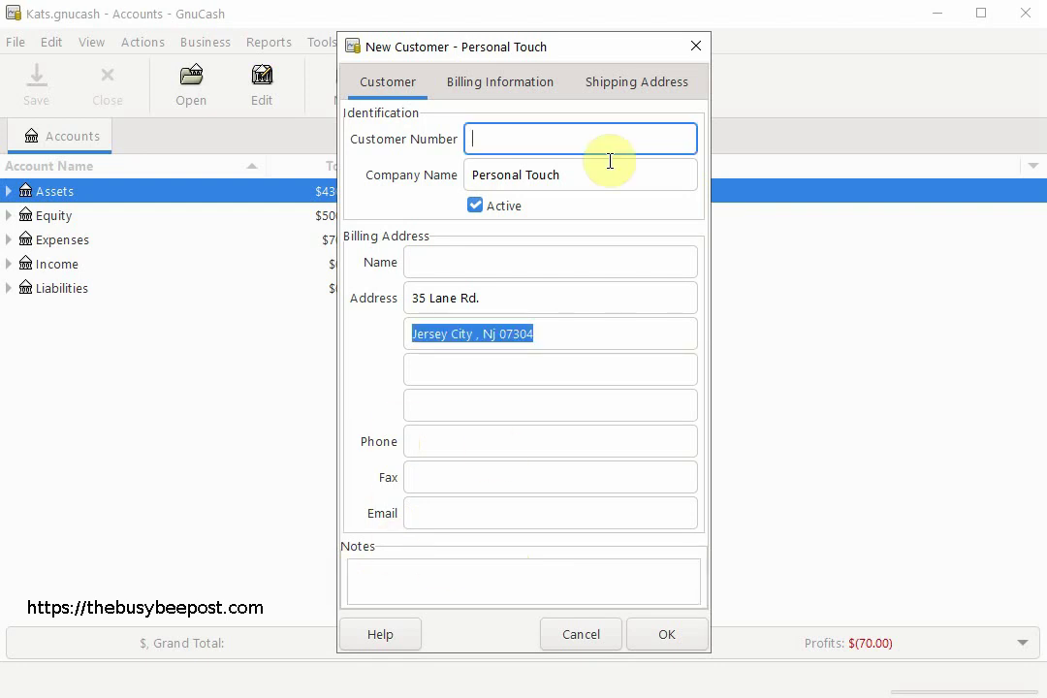
# Check the shipping address details, then save the new Personal Touch customer with OK.
pyautogui.click(630, 88)
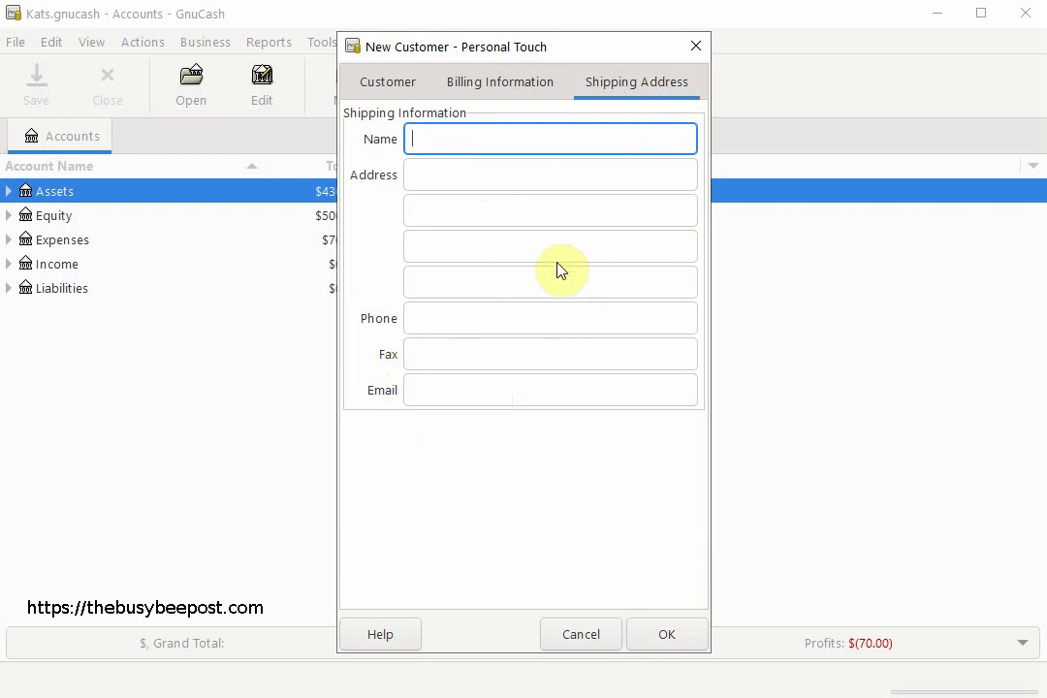
pyautogui.click(387, 85)
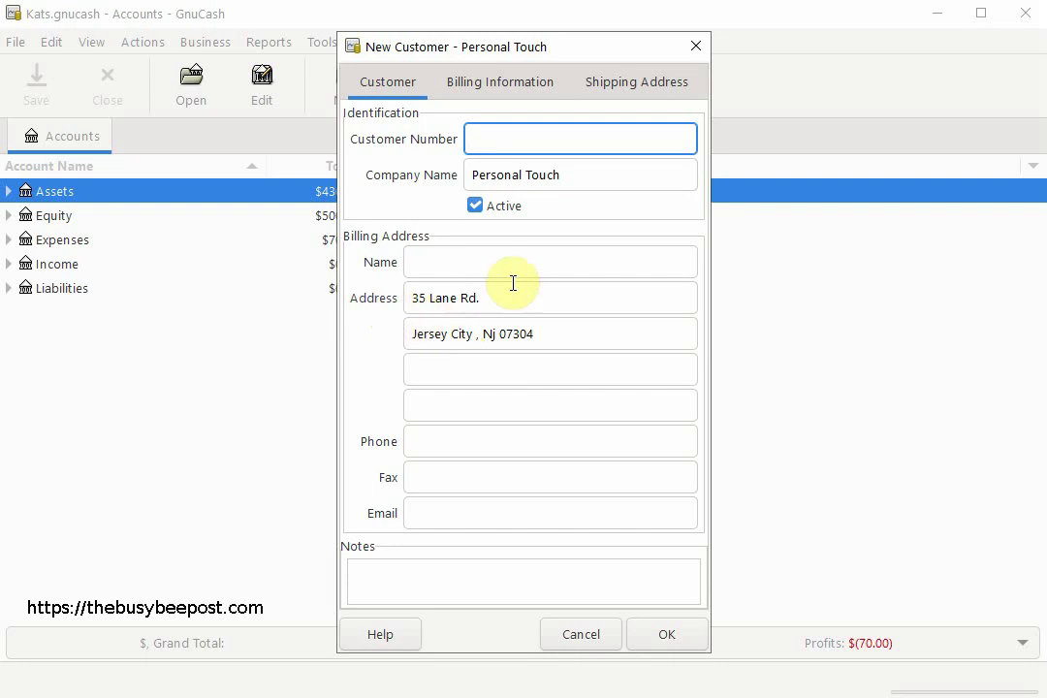
pyautogui.click(666, 637)
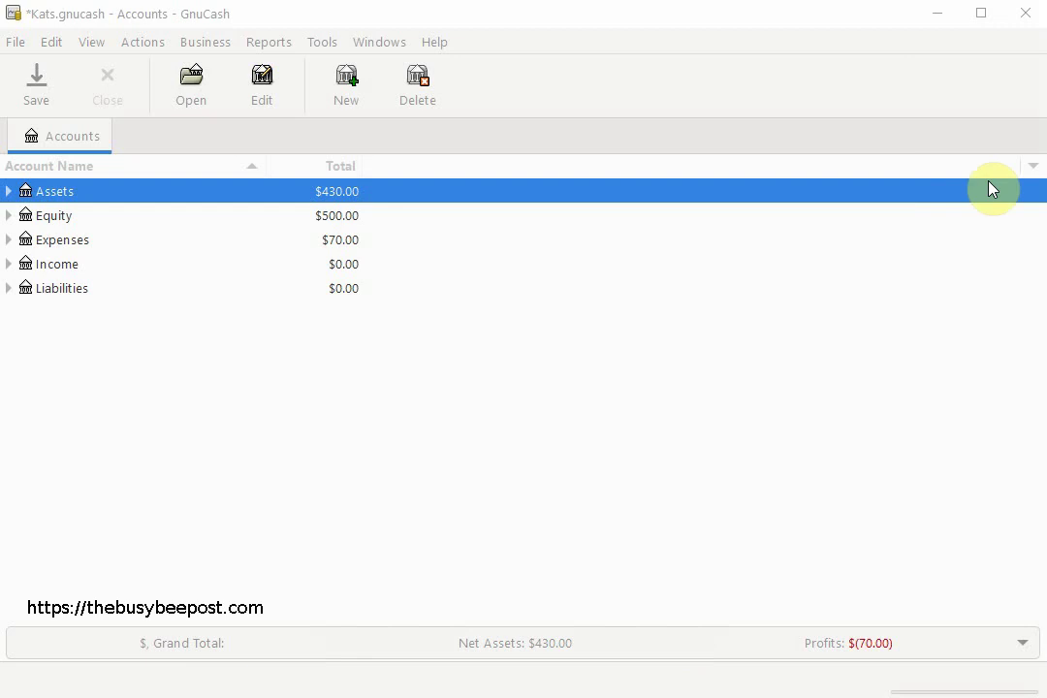
# Start a new invoice from Business > Customer > New Invoice.
pyautogui.click(198, 42)
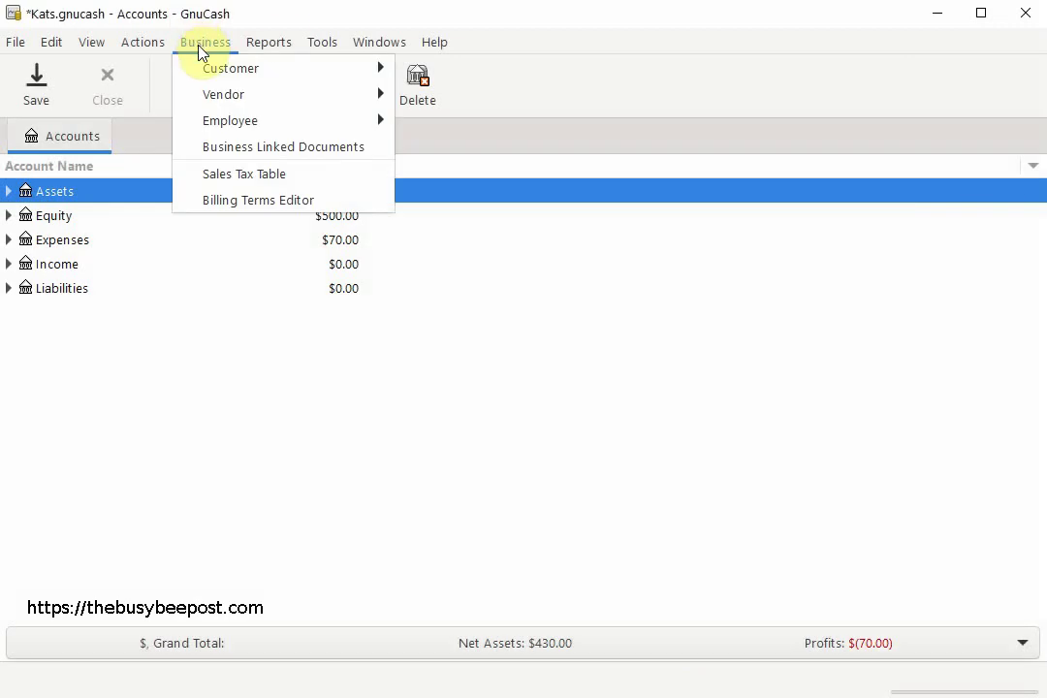
pyautogui.moveTo(204, 68)
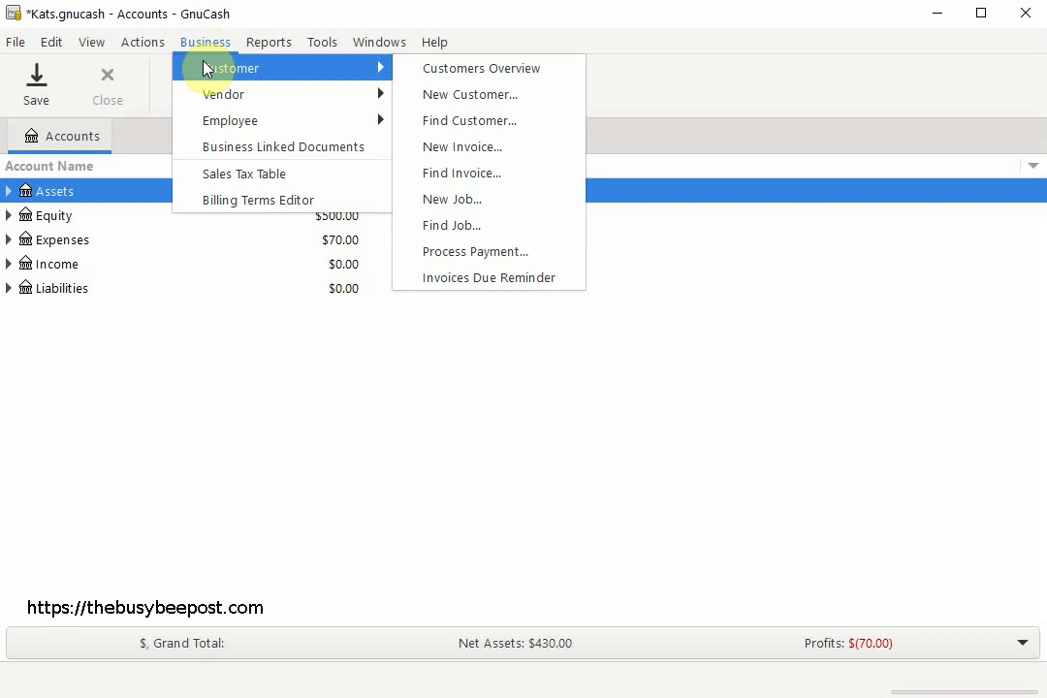
pyautogui.click(477, 147)
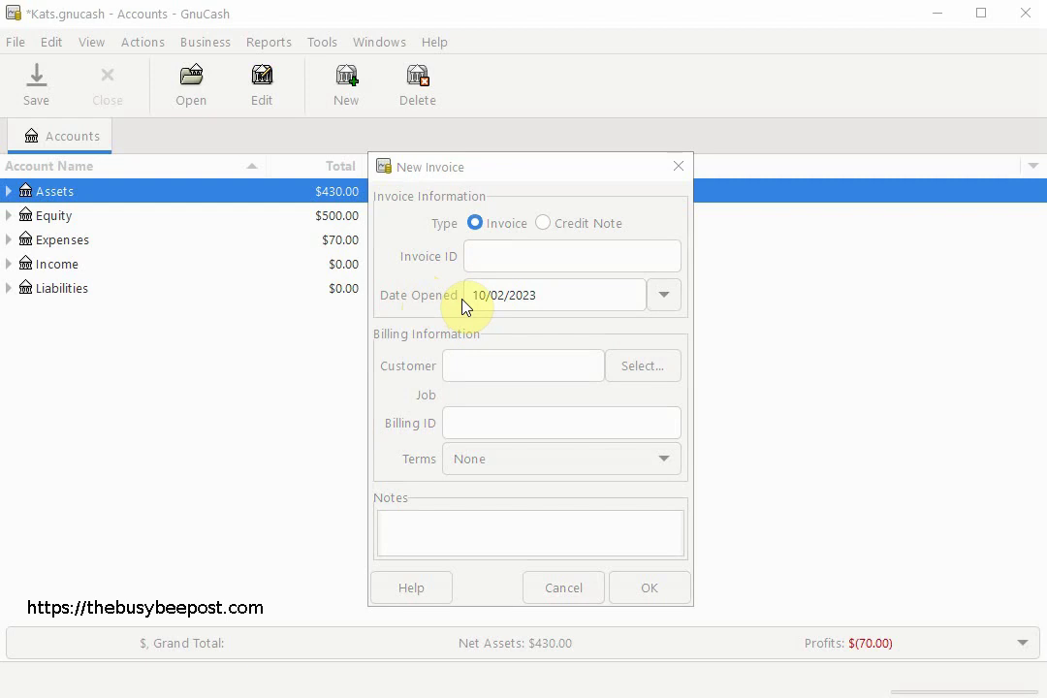
# Keep the opened date 10/02/2023 and set the invoice customer to Personal Touch.
pyautogui.click(667, 306)
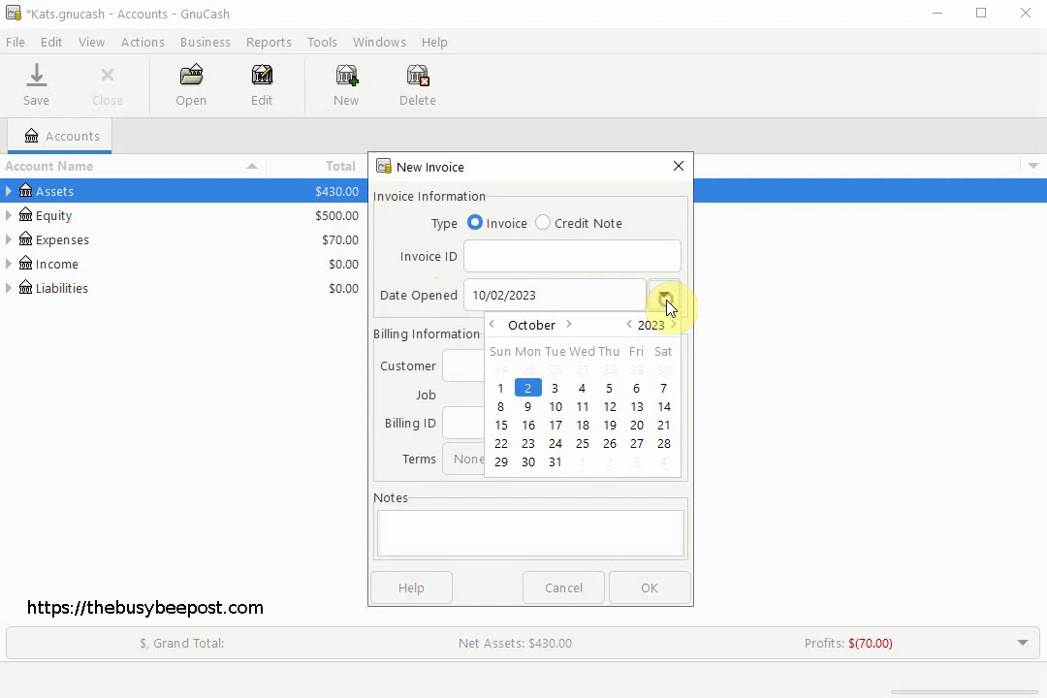
pyautogui.click(666, 306)
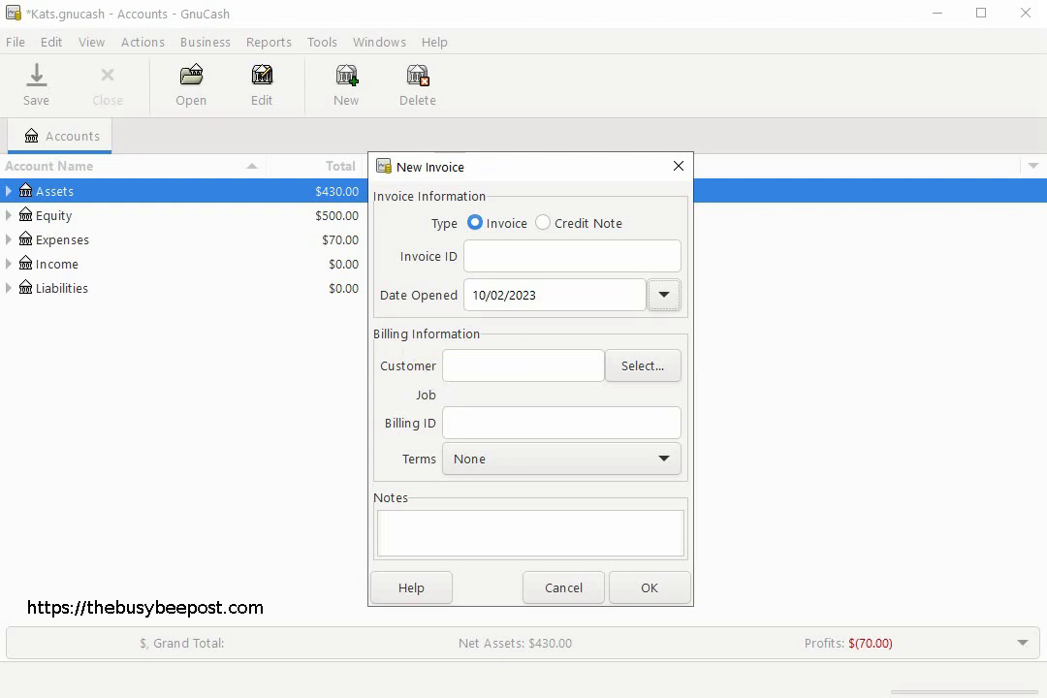
pyautogui.click(516, 366)
pyautogui.write('p')
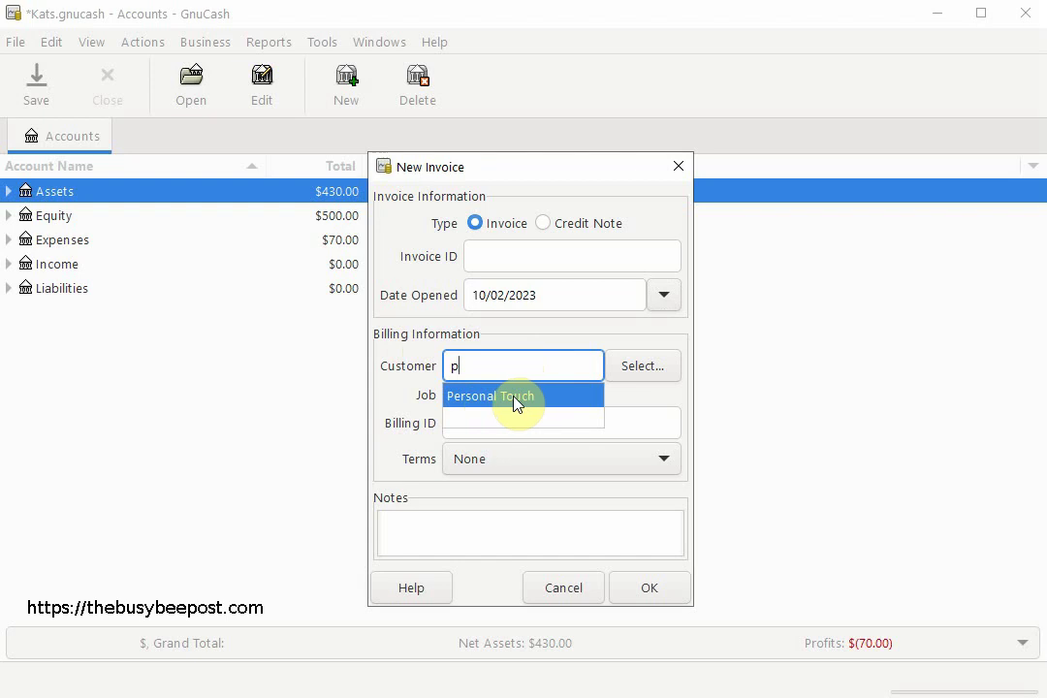
pyautogui.click(517, 405)
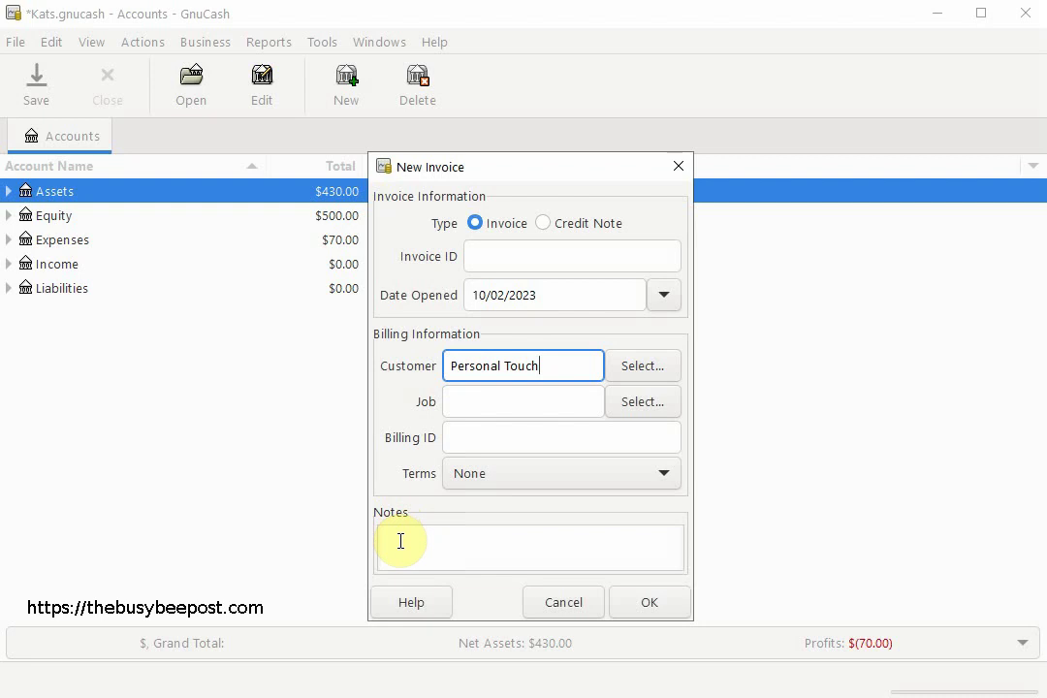
# Add the note 'Mark Your Calendar: December Is Free Shipping Month!' to the invoice.
pyautogui.click(401, 540)
pyautogui.write('Mark Your Calendar: December')
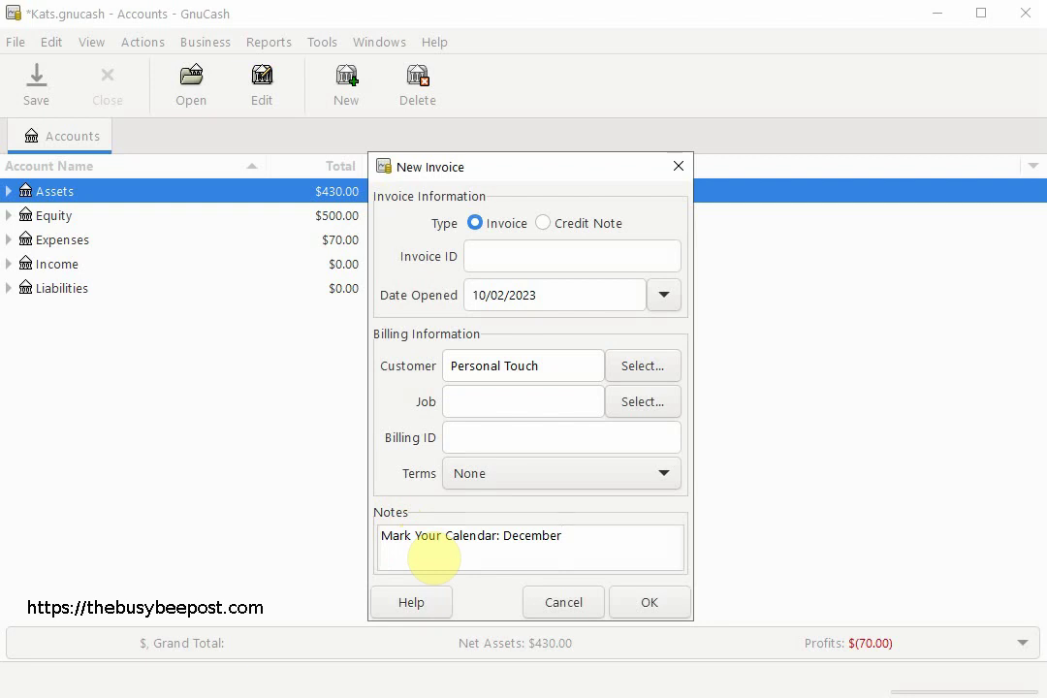
pyautogui.write('1')
pyautogui.write('s ')
pyautogui.write('Free Shipping Month!')
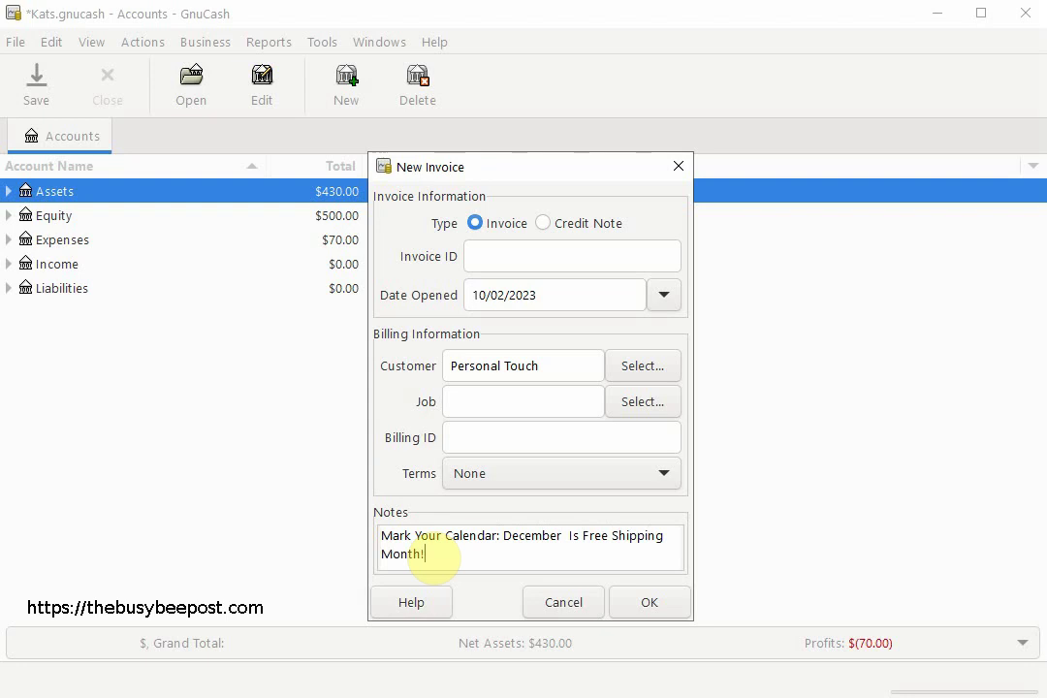
# Create invoice 000101 for Personal Touch and save the accounts file.
pyautogui.click(649, 612)
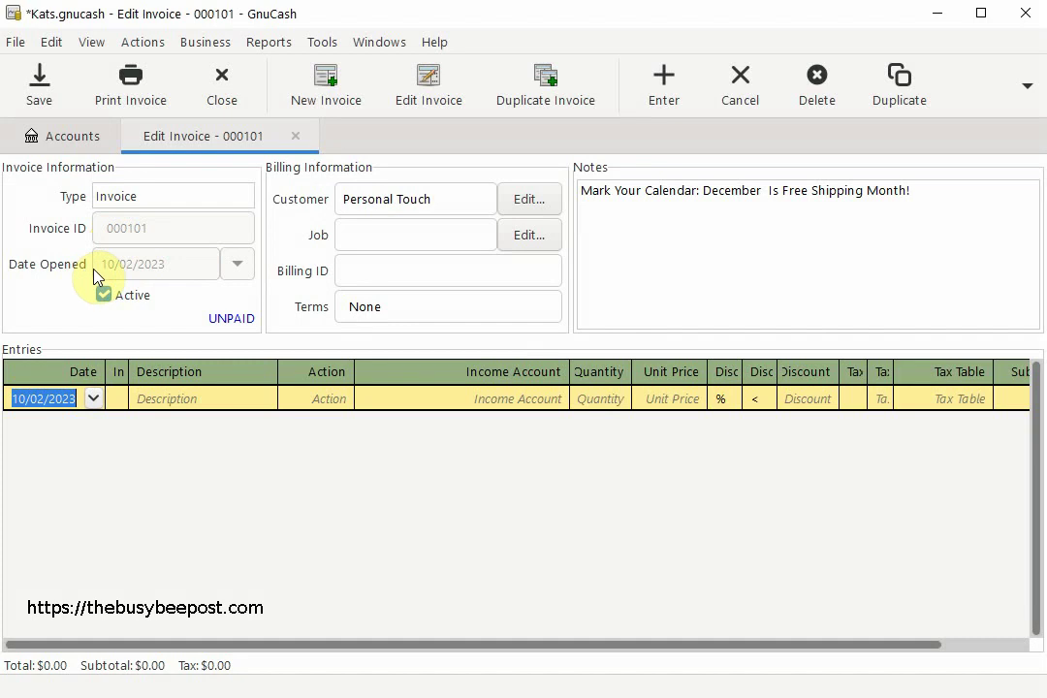
pyautogui.hotkey('ctrl', 's')
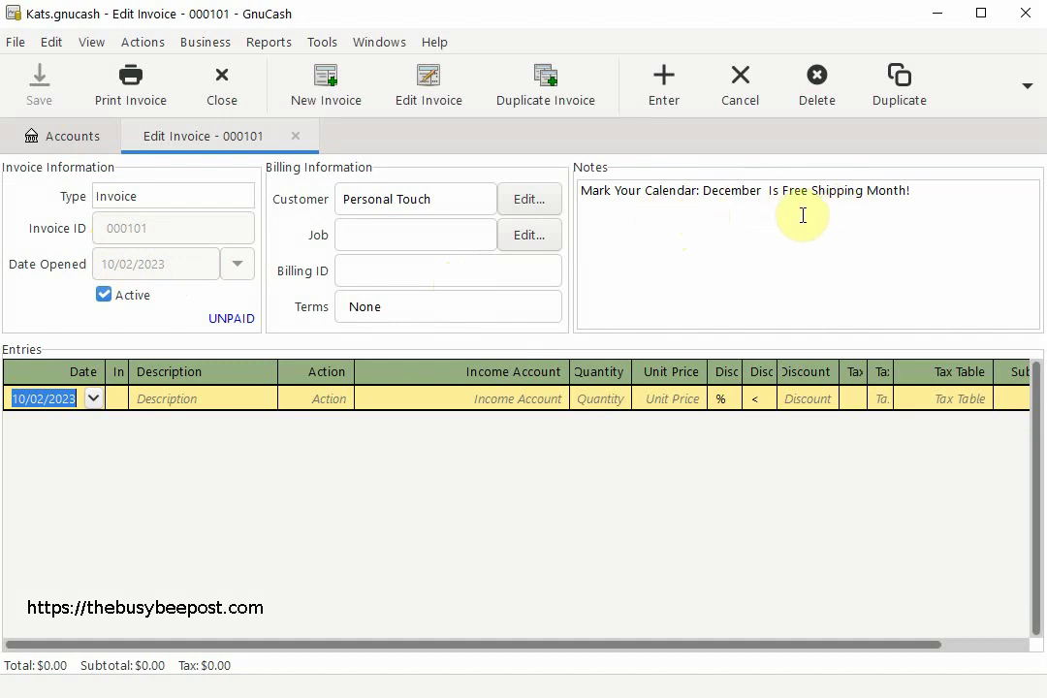
pyautogui.click(907, 208)
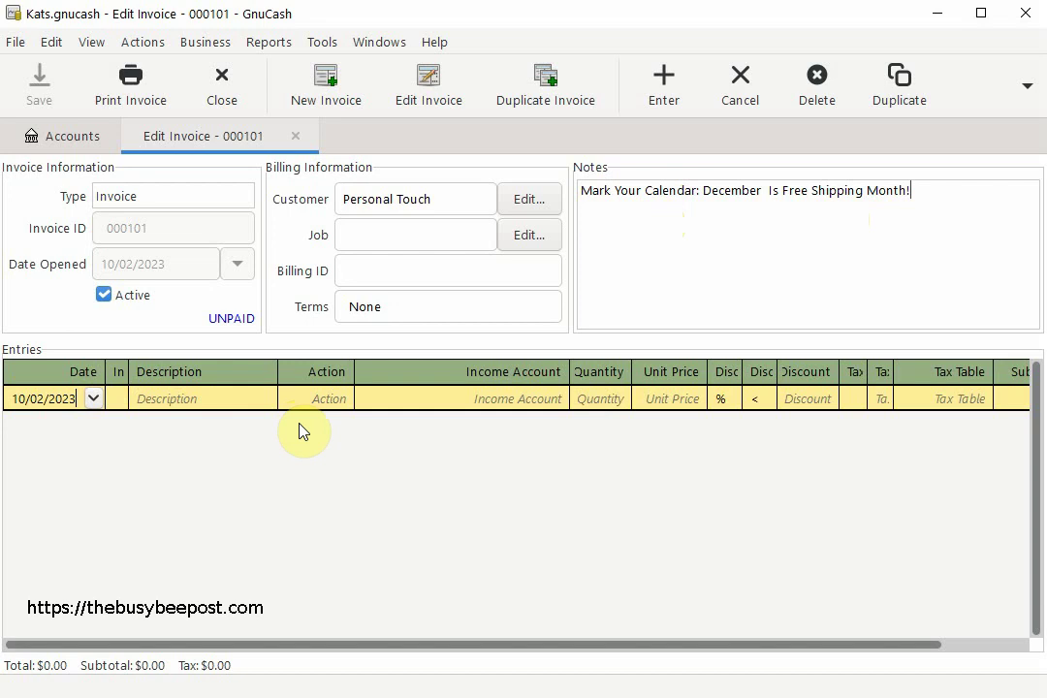
# Start an invoice line described 'Purse Handles' with action 'each' instead of Hours.
pyautogui.click(93, 398)
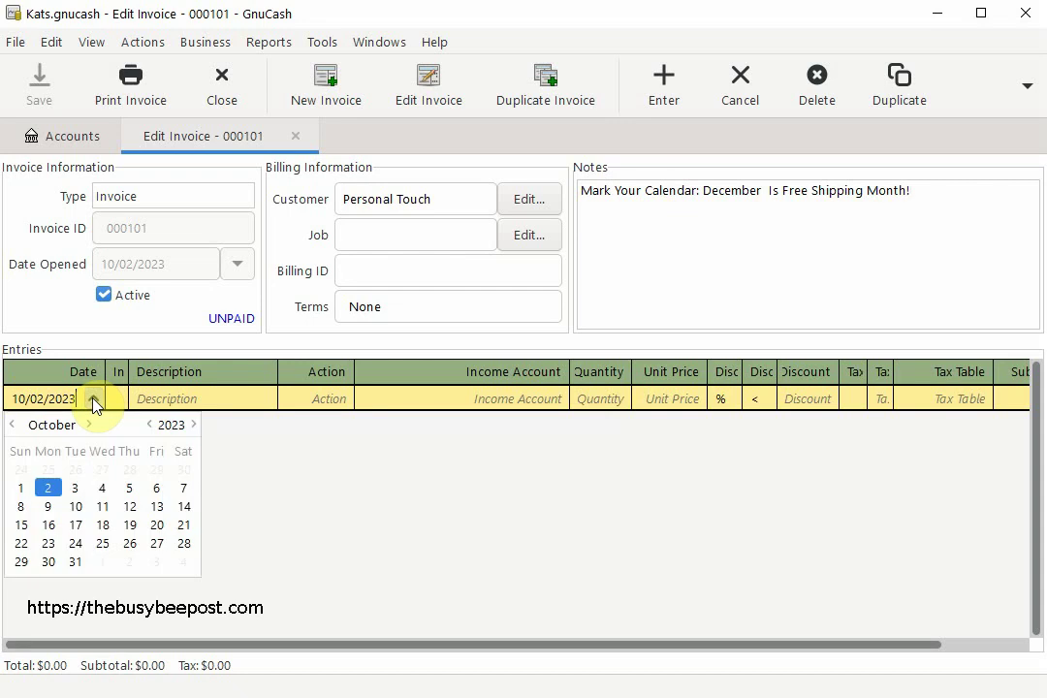
pyautogui.click(93, 399)
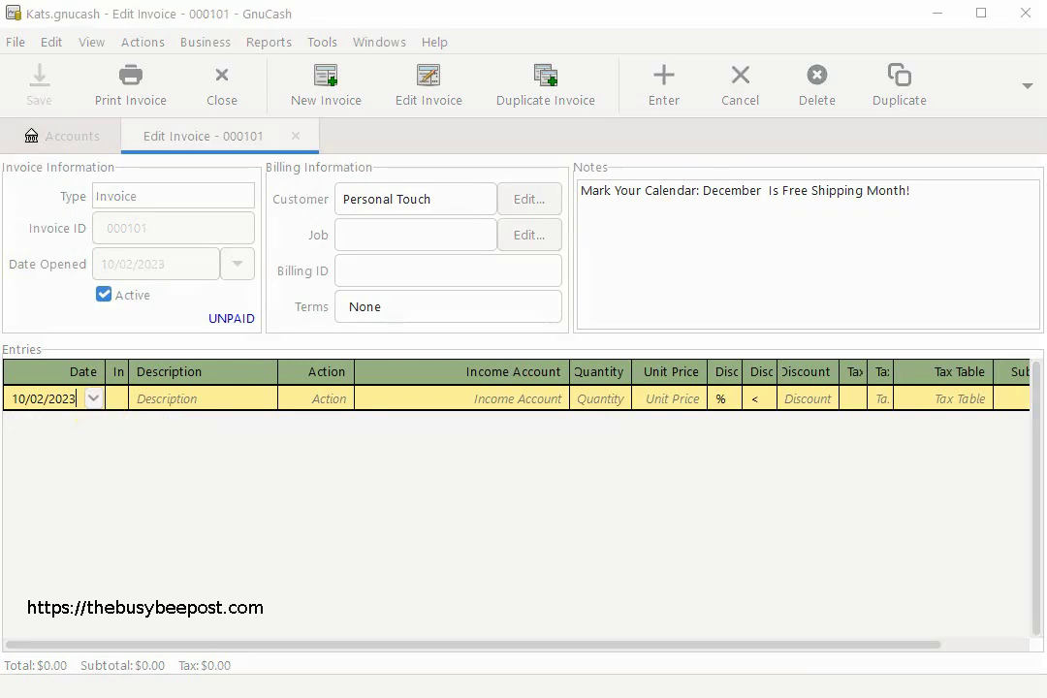
pyautogui.click(152, 405)
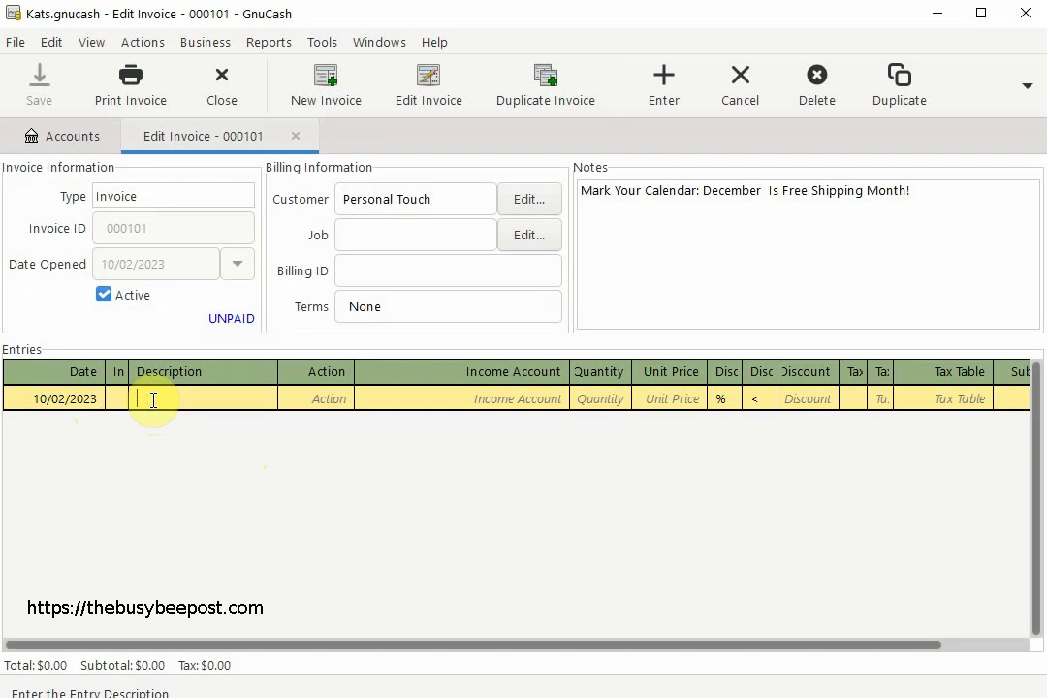
pyautogui.write('Purse Handles')
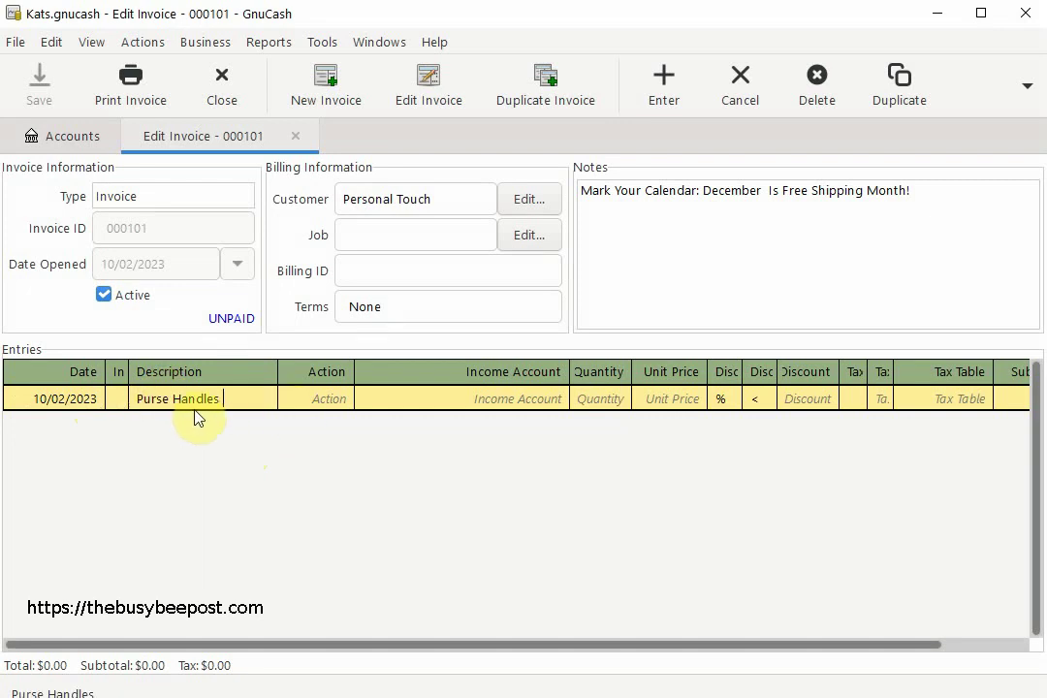
pyautogui.click(321, 400)
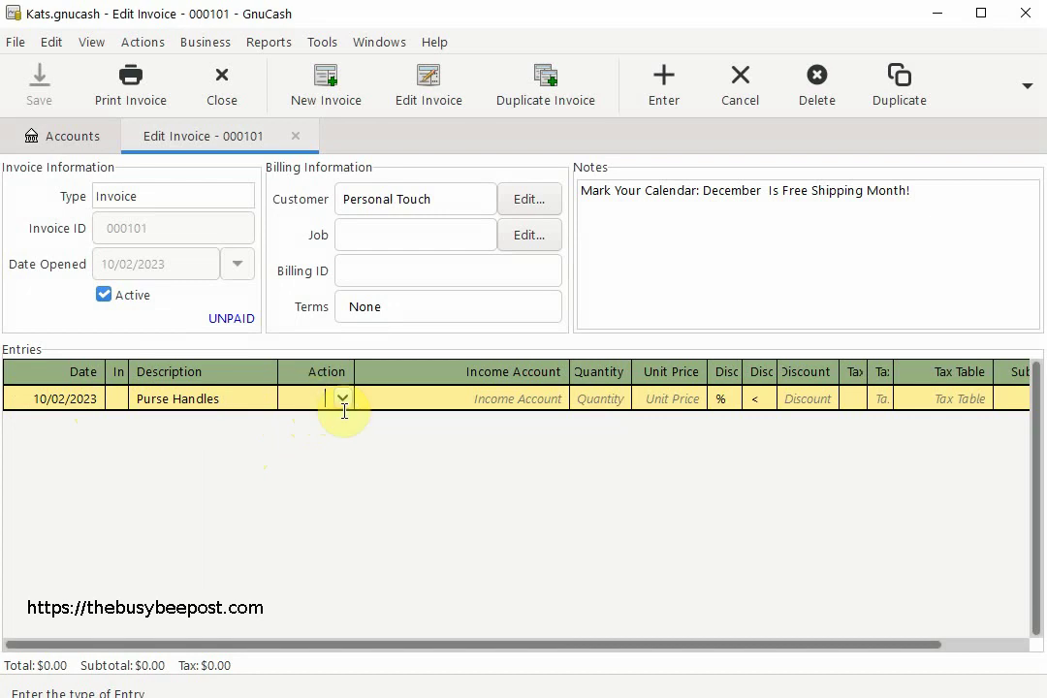
pyautogui.click(343, 399)
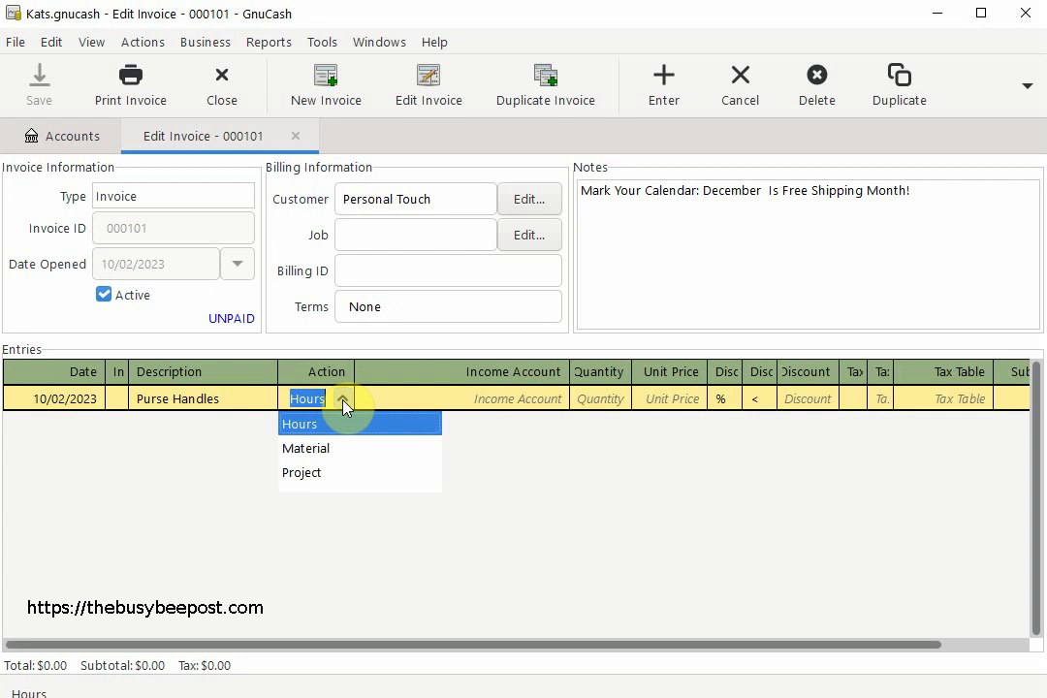
pyautogui.click(343, 401)
pyautogui.click(325, 399)
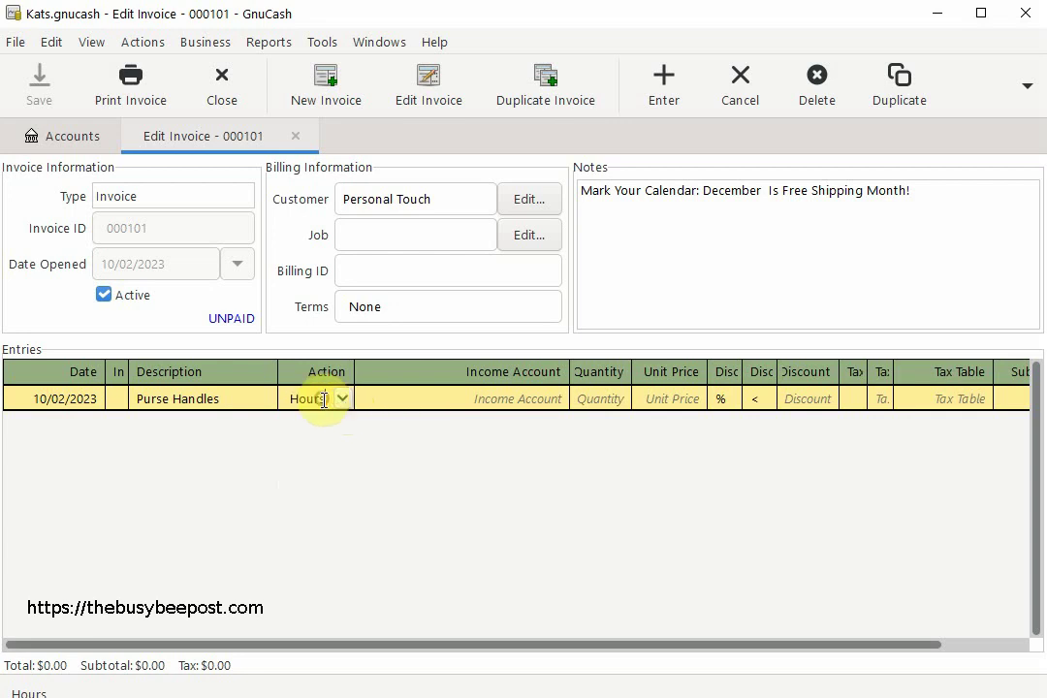
pyautogui.moveTo(327, 398); pyautogui.dragTo(254, 398)
pyautogui.write('e')
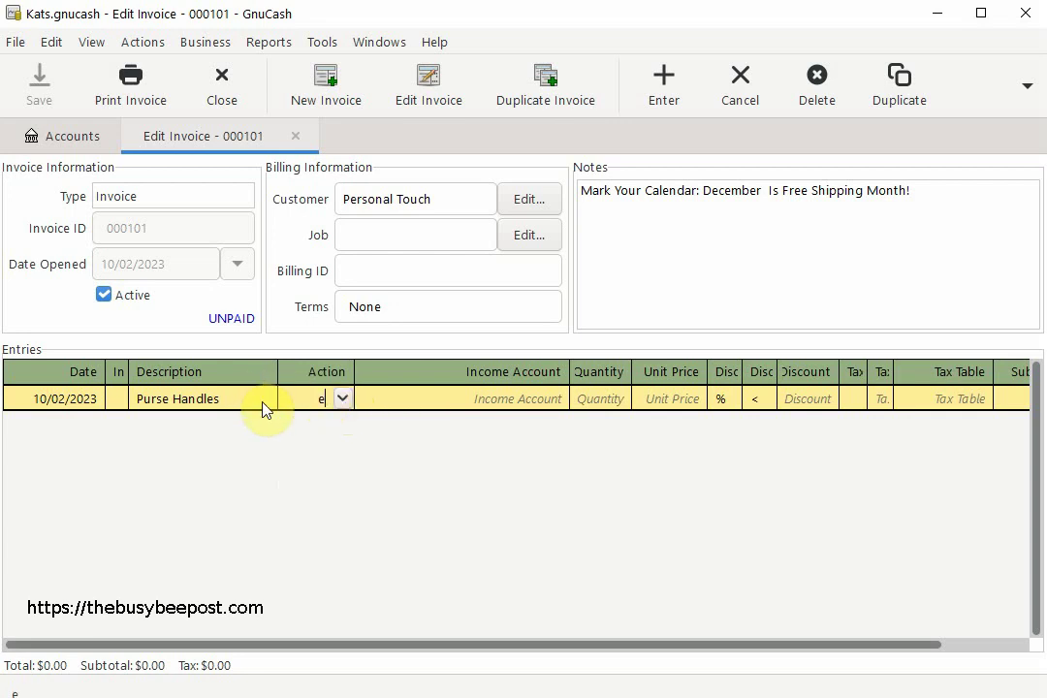
pyautogui.write('ach')
# Charge the line to Income:Sales at quantity 25 and unit price 3.99.
pyautogui.click(454, 409)
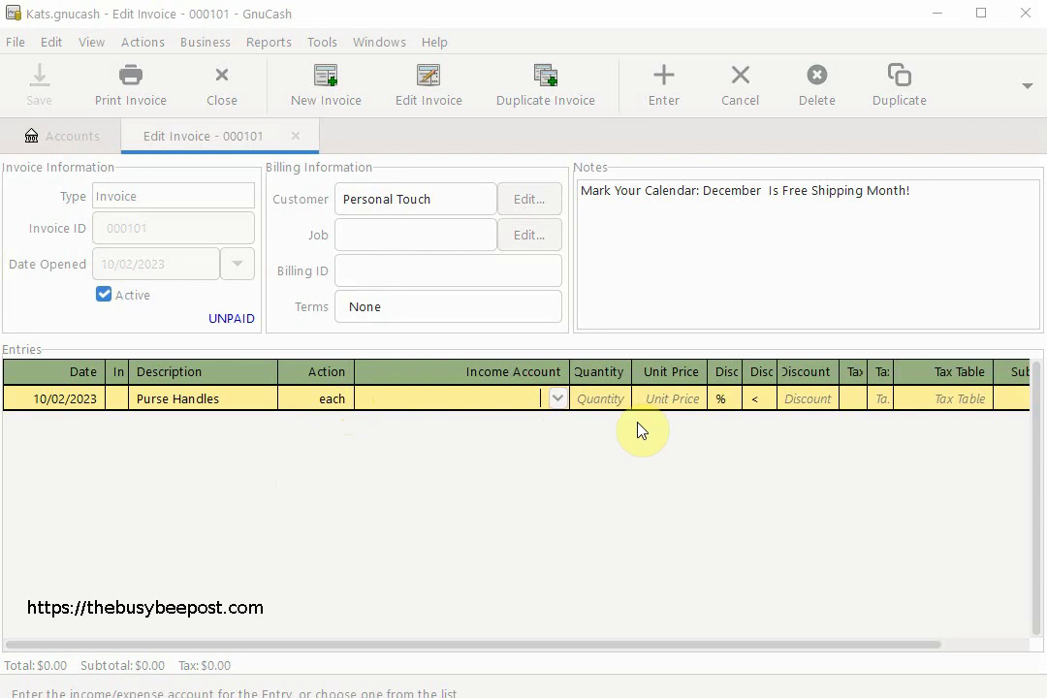
pyautogui.click(558, 400)
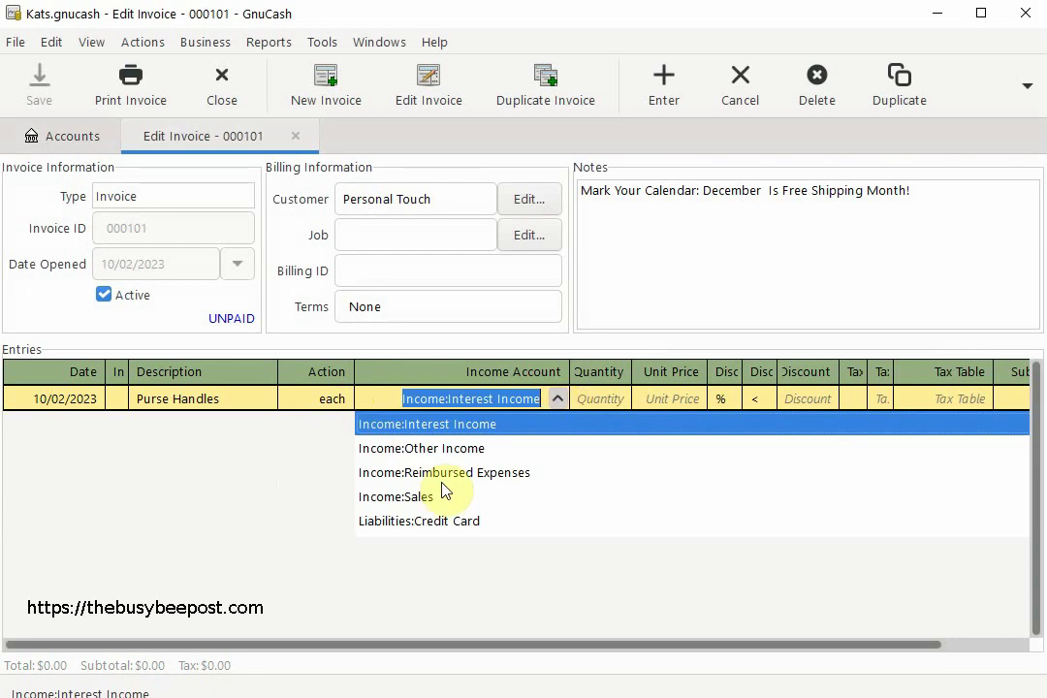
pyautogui.click(396, 499)
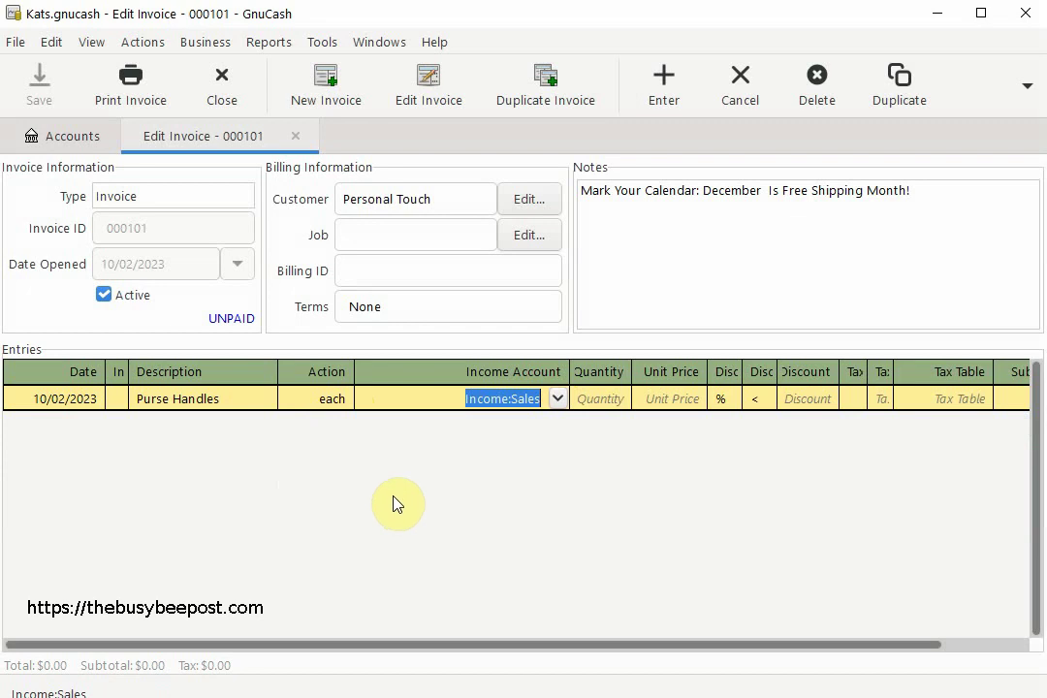
pyautogui.click(620, 400)
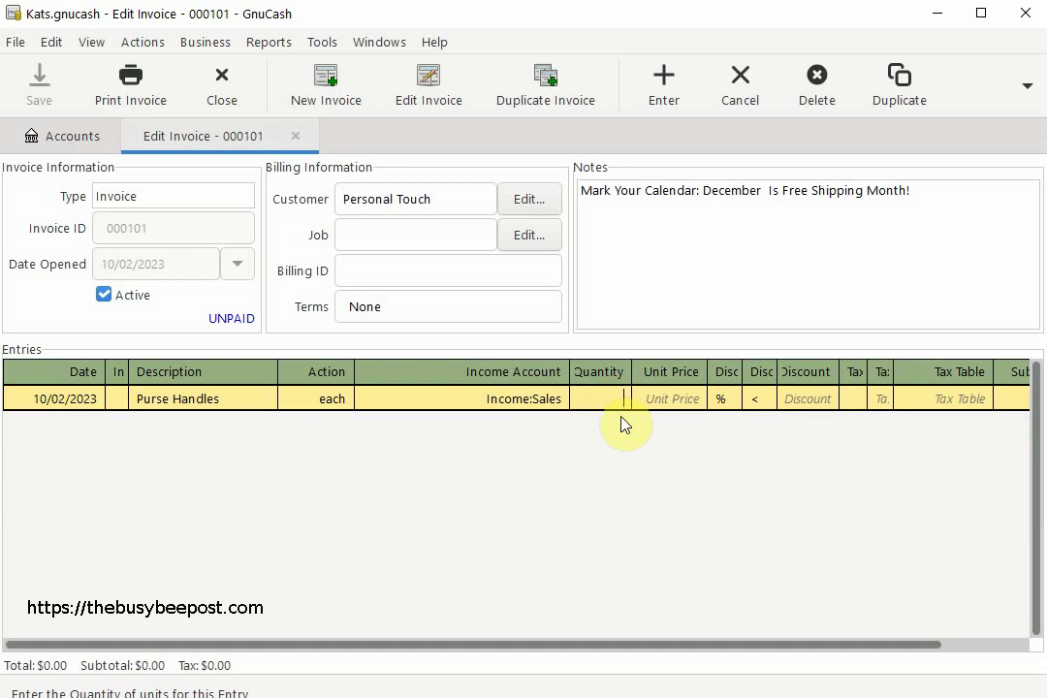
pyautogui.write('25')
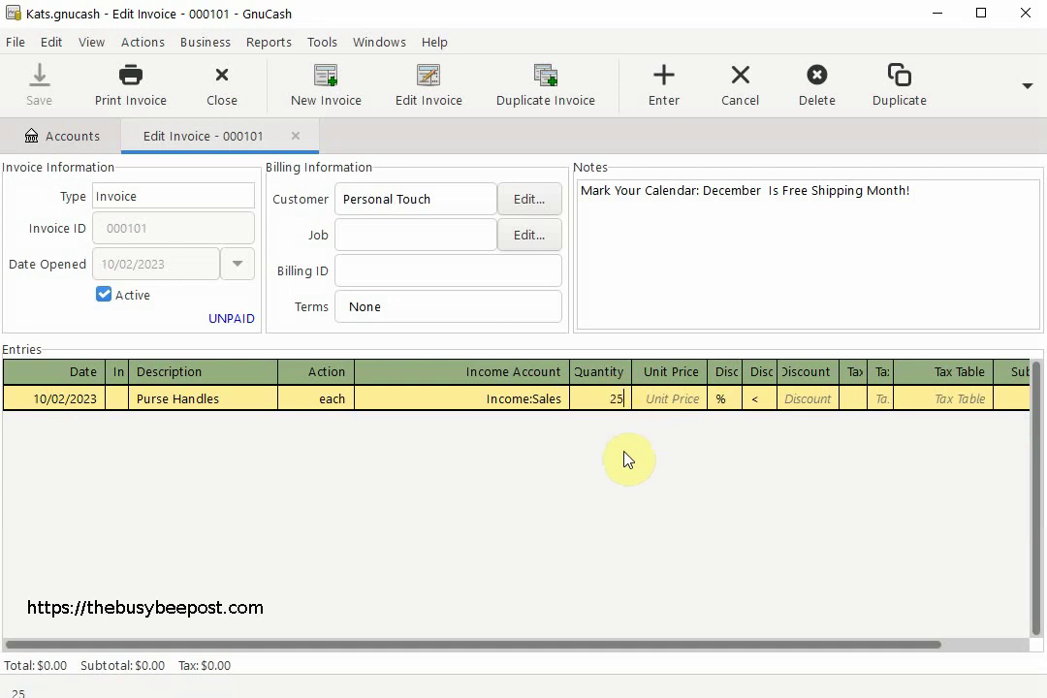
pyautogui.click(672, 401)
pyautogui.write('3.99')
pyautogui.press('Tab')
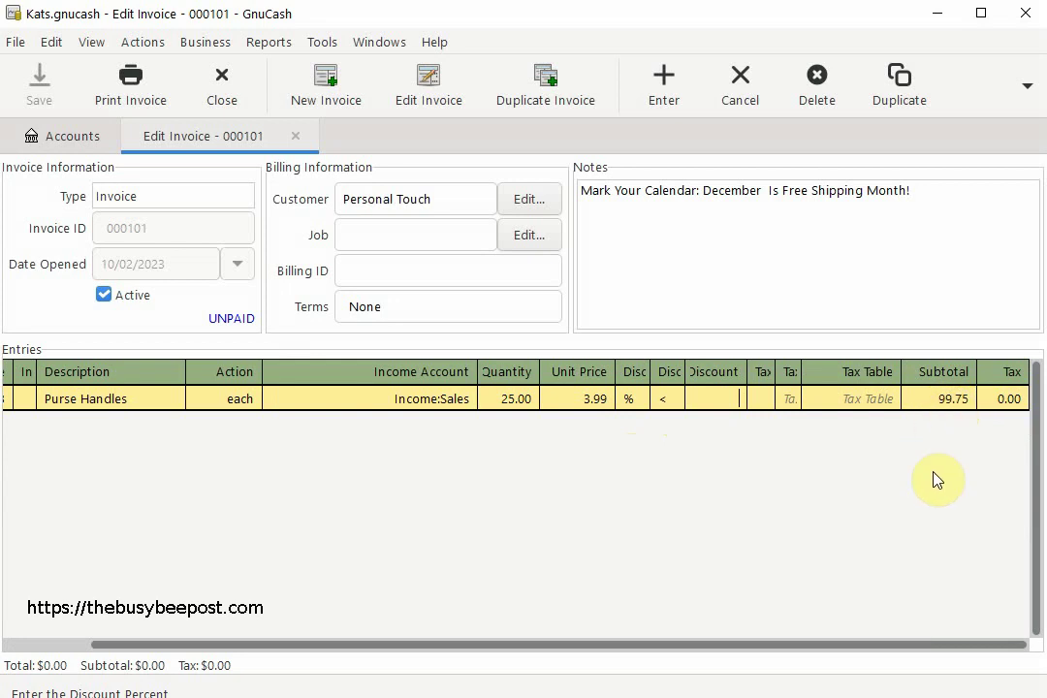
pyautogui.hotkey('ctrl', 'p')
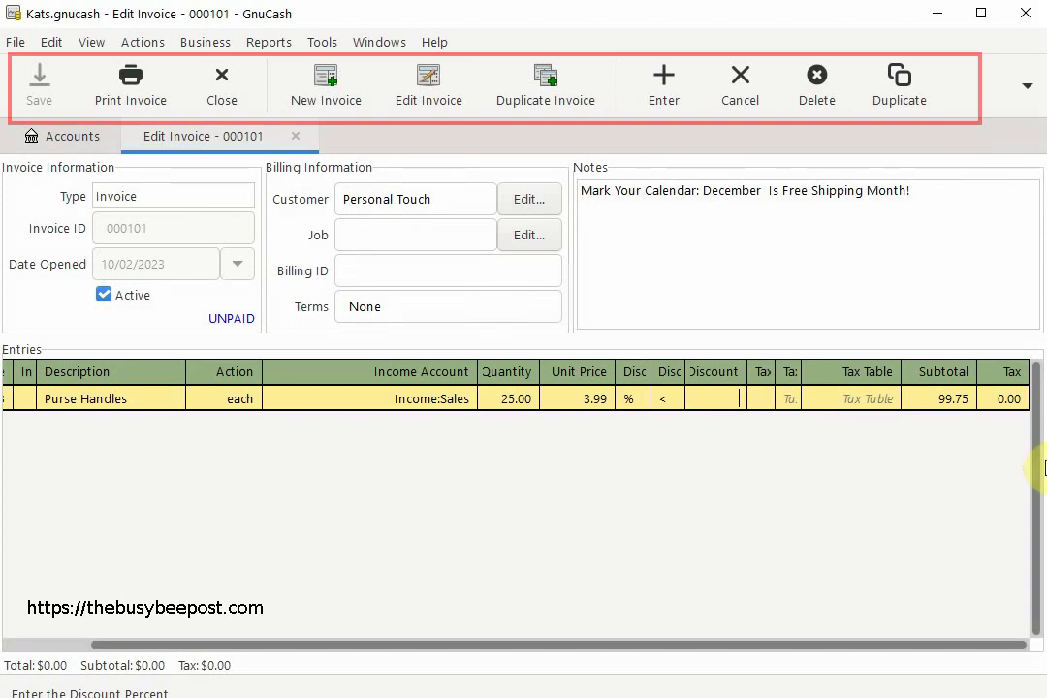
# Save the Purse Handles entry and post invoice 000101 to Assets:Accounts Receivable.
pyautogui.moveTo(1042, 454); pyautogui.dragTo(1006, 453)
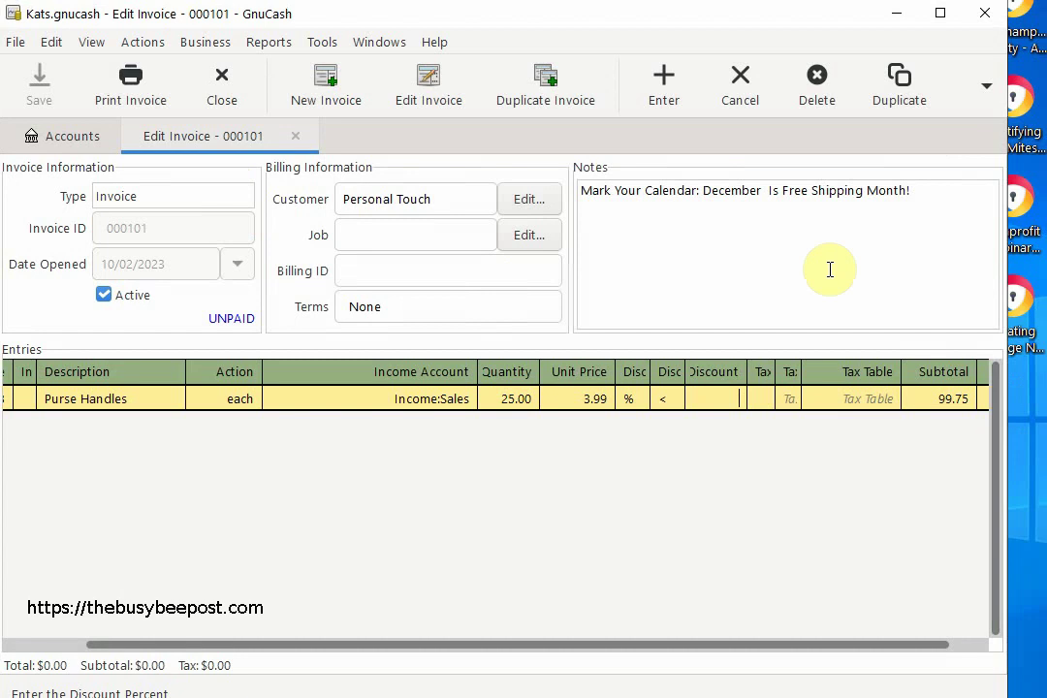
pyautogui.click(986, 93)
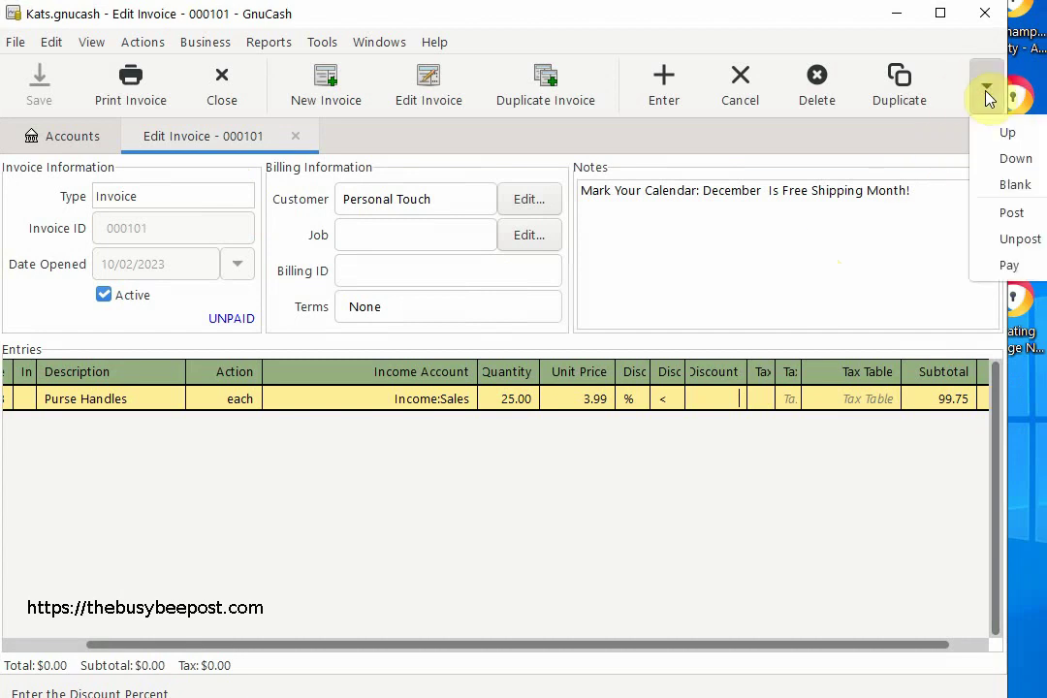
pyautogui.click(1009, 217)
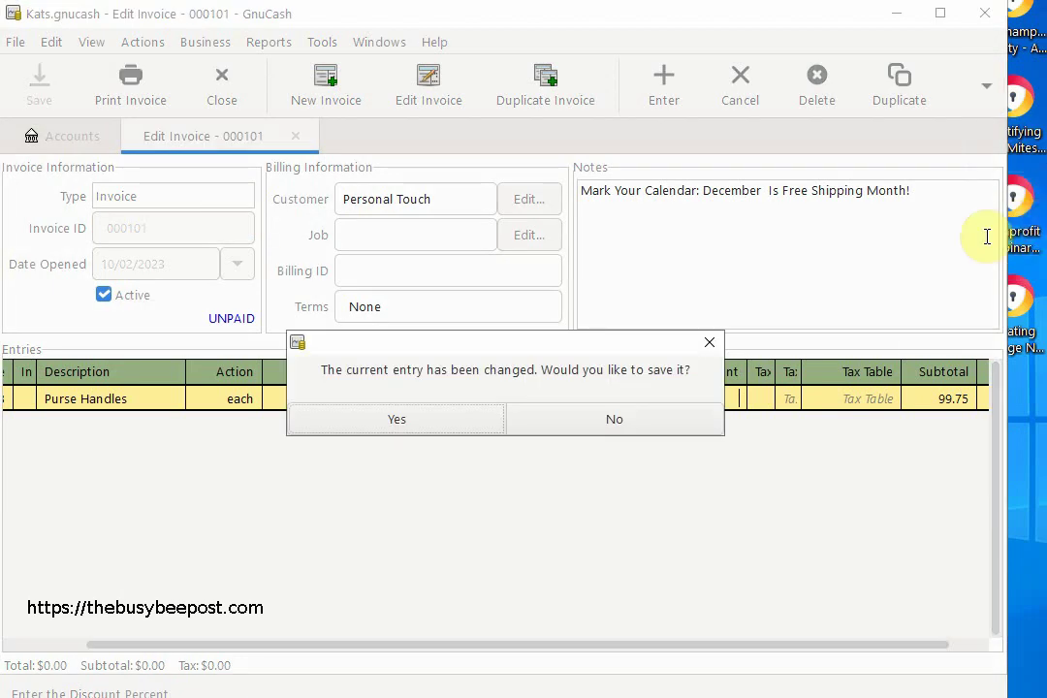
pyautogui.click(399, 419)
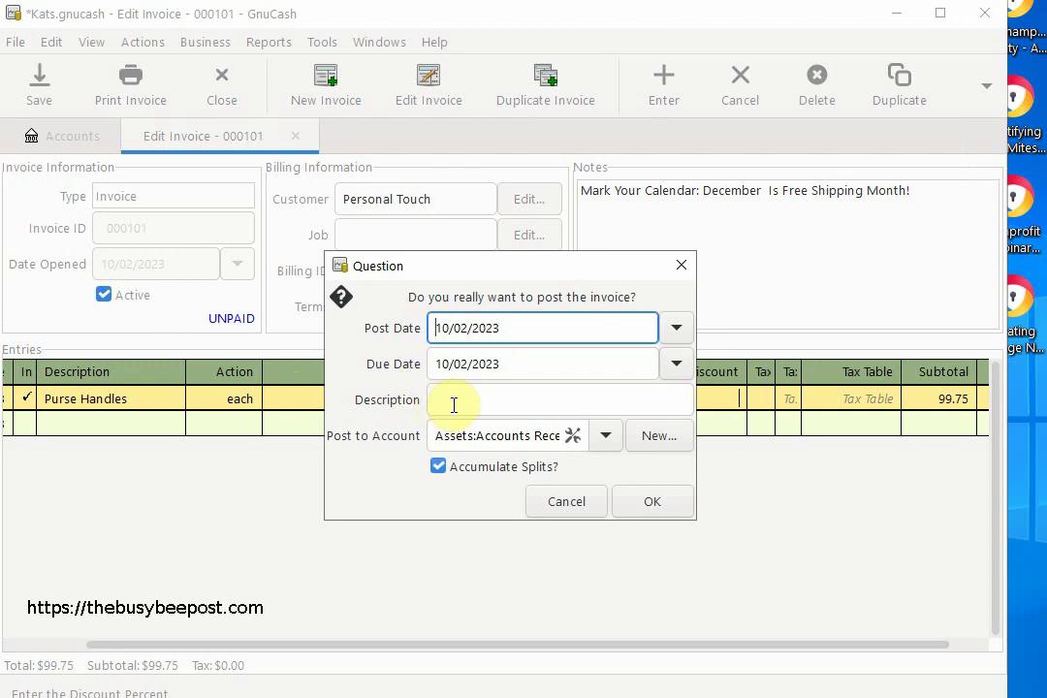
pyautogui.click(606, 436)
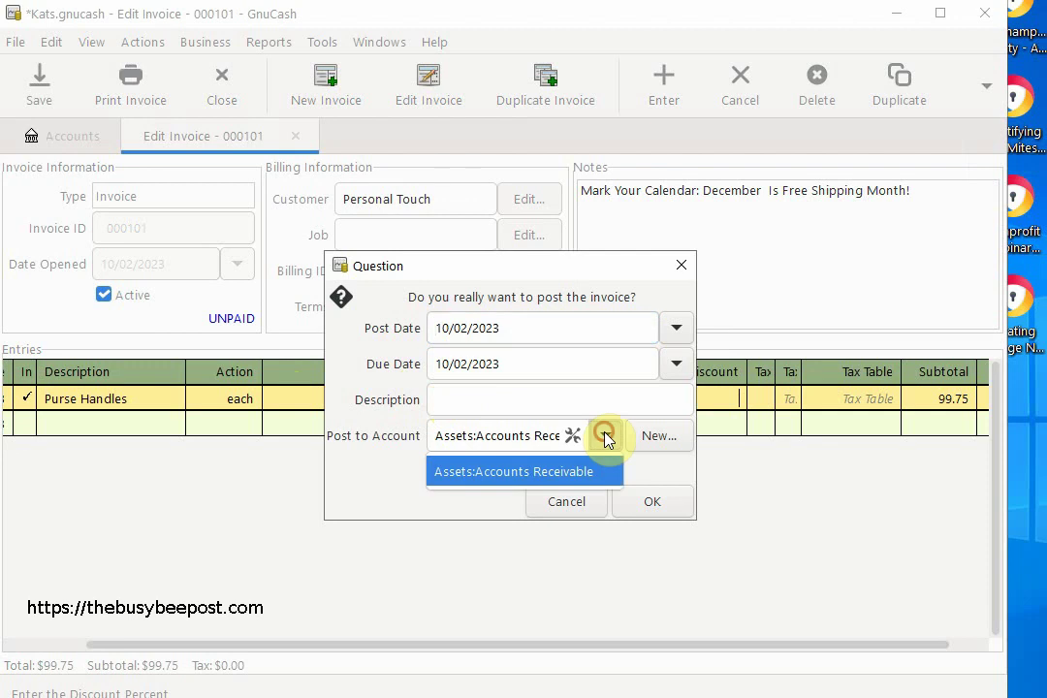
pyautogui.click(606, 438)
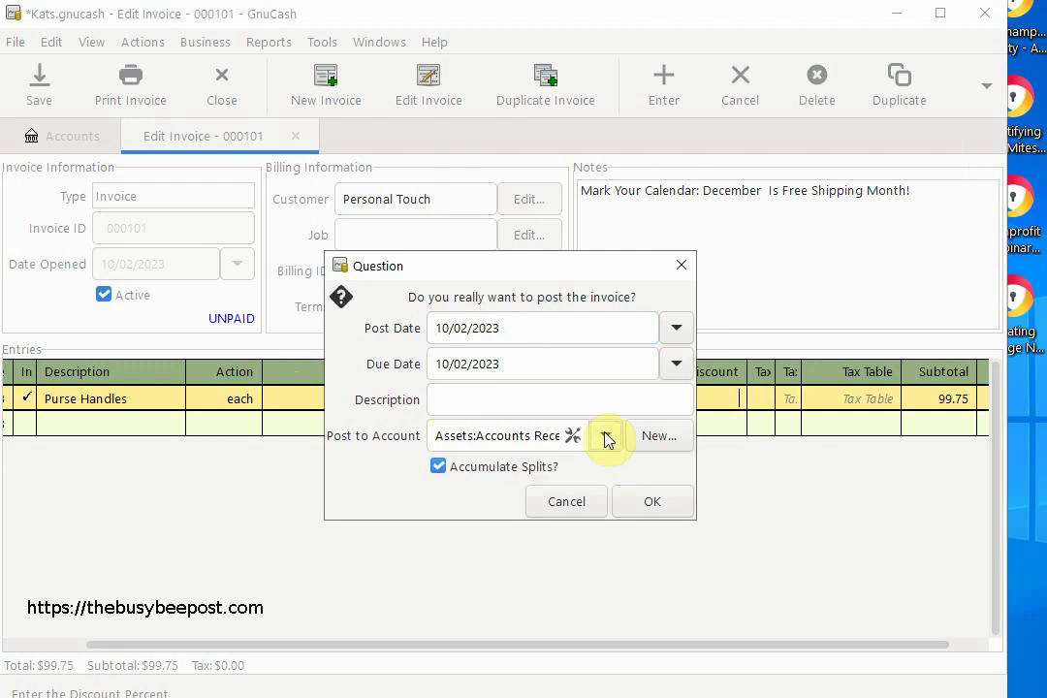
pyautogui.click(654, 504)
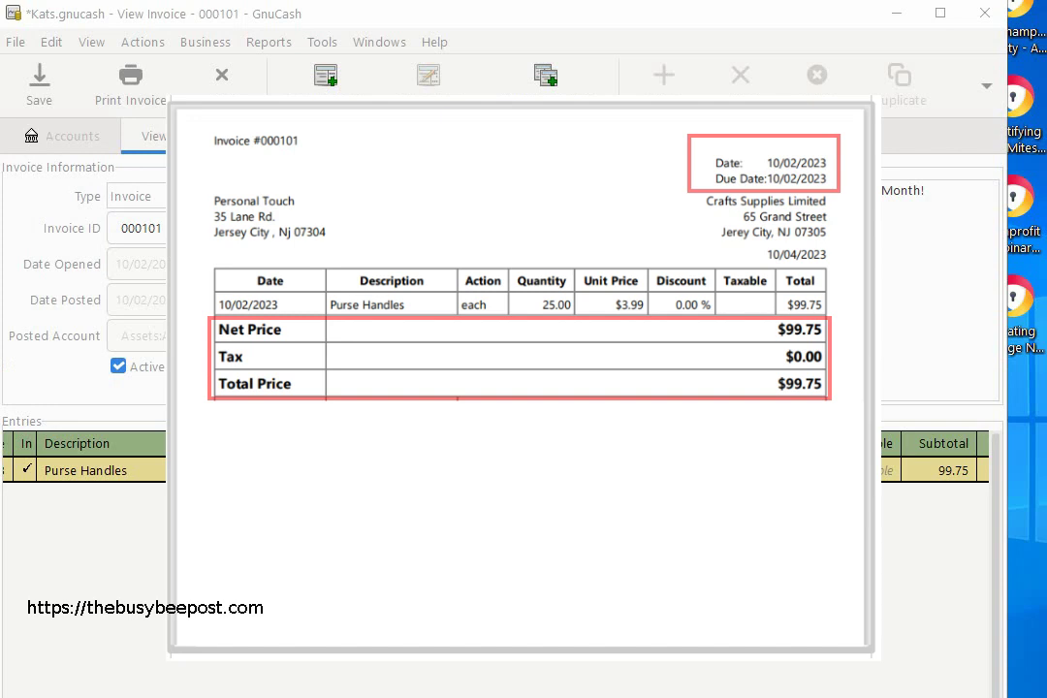
# Maximize the GnuCash window, then make it slightly narrower again.
pyautogui.press('super+Up')
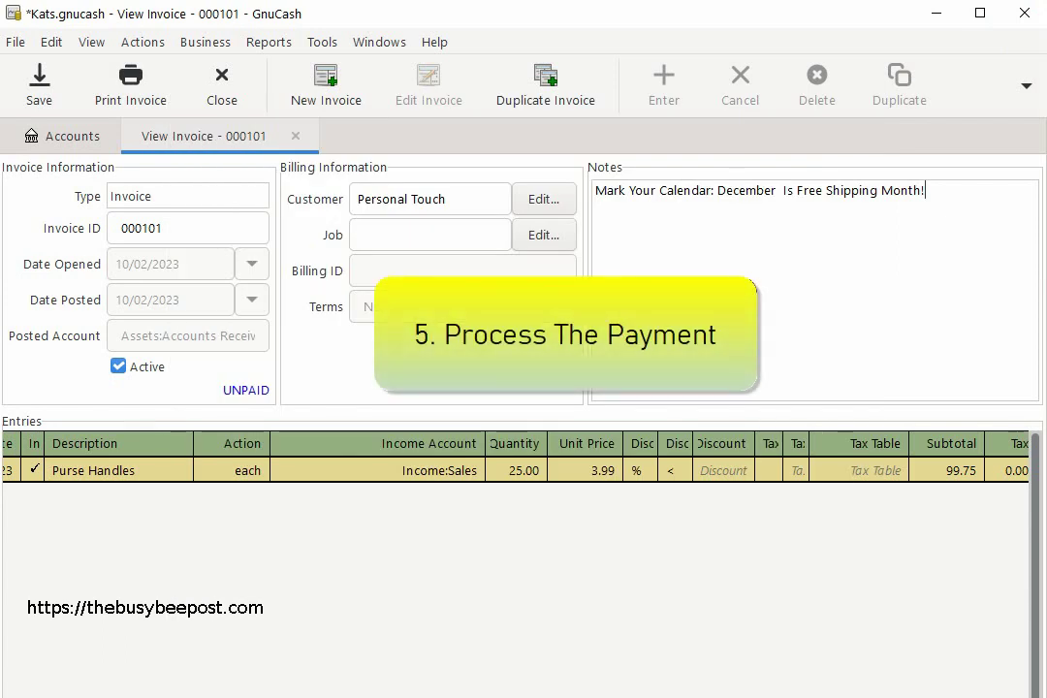
pyautogui.moveTo(1045, 135); pyautogui.dragTo(1021, 142)
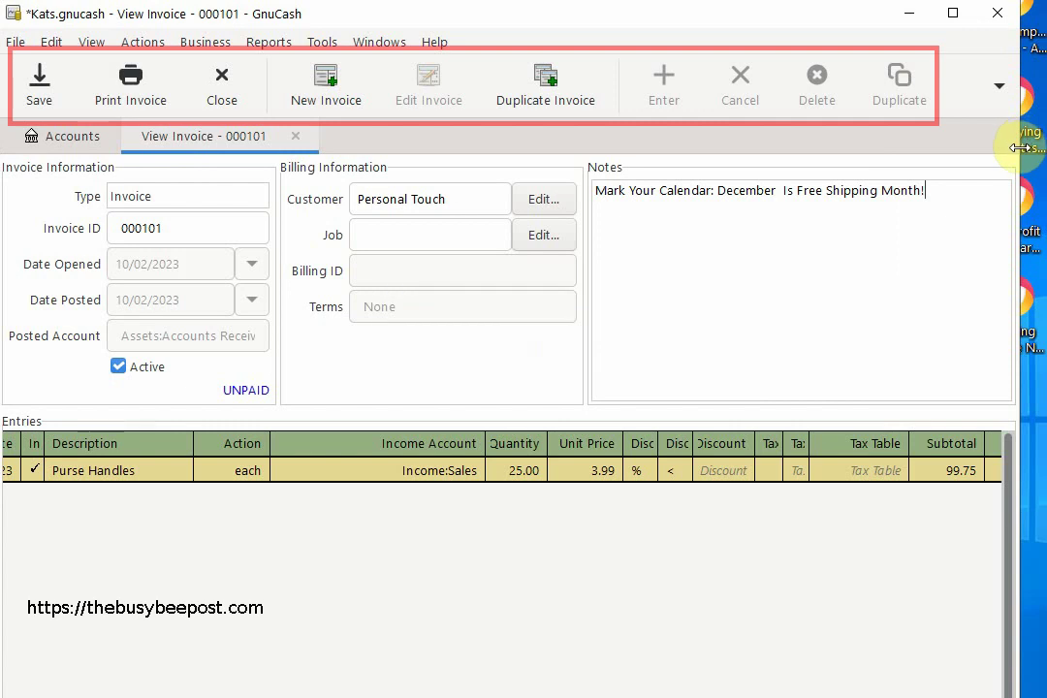
# Pay invoice 000101's 99.75 into Assets:Current Assets:Checking Account.
pyautogui.click(999, 89)
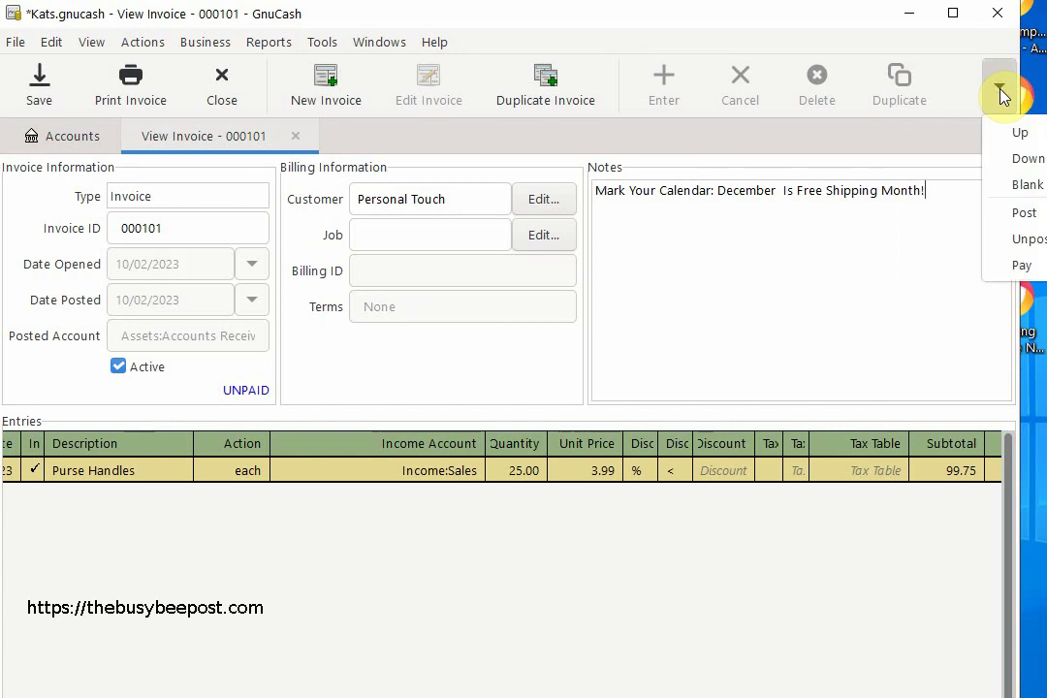
pyautogui.click(1023, 267)
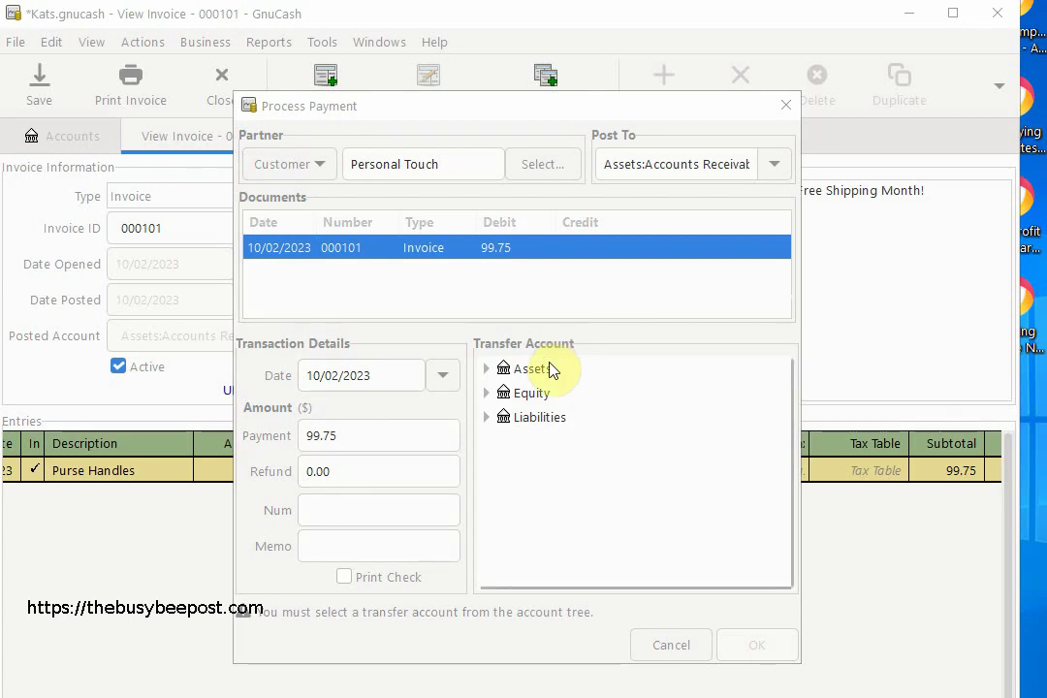
pyautogui.click(491, 371)
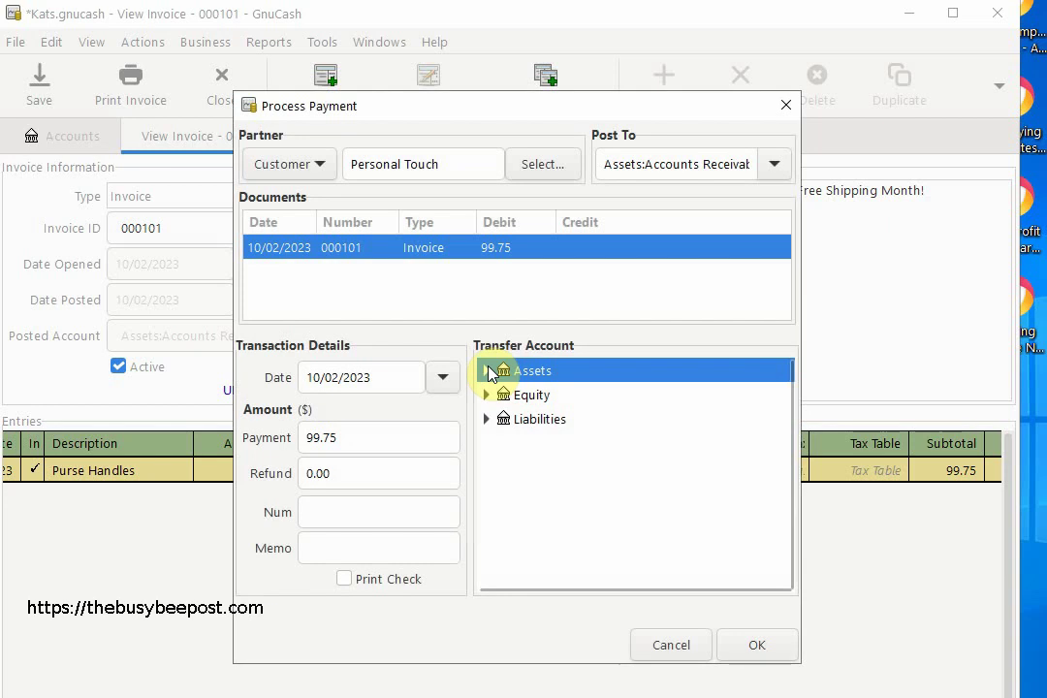
pyautogui.click(487, 371)
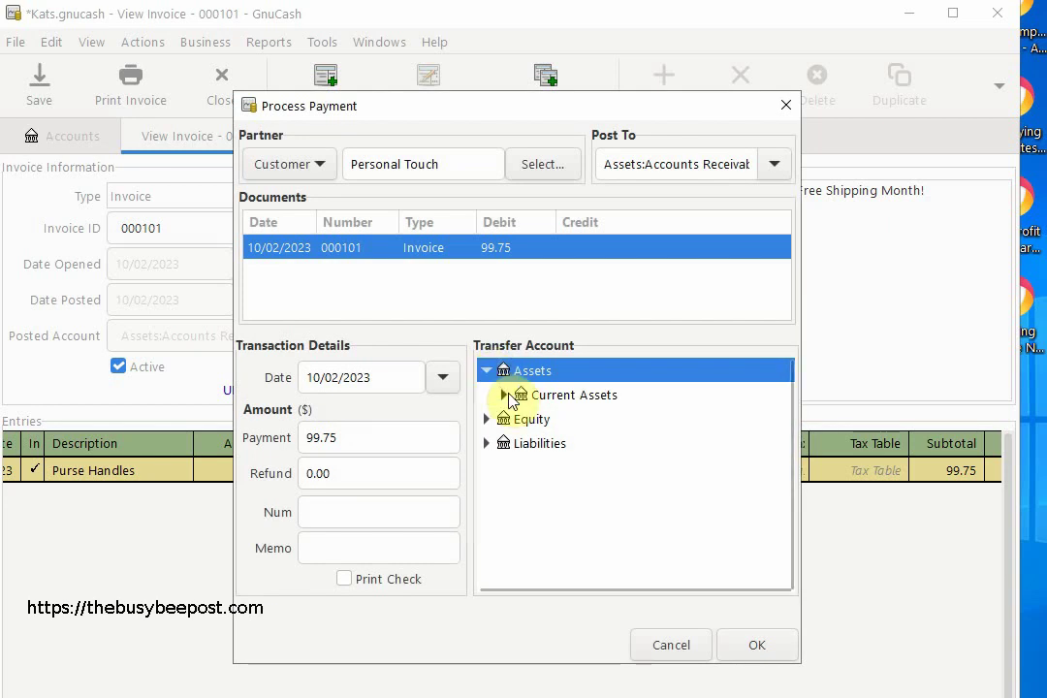
pyautogui.click(504, 396)
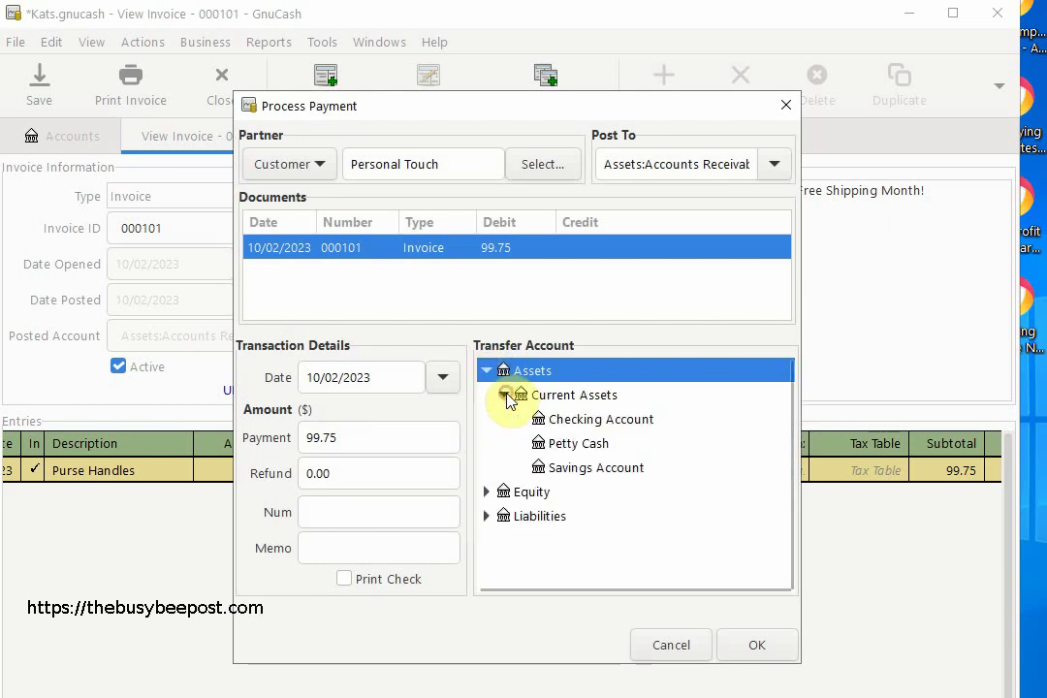
pyautogui.click(575, 420)
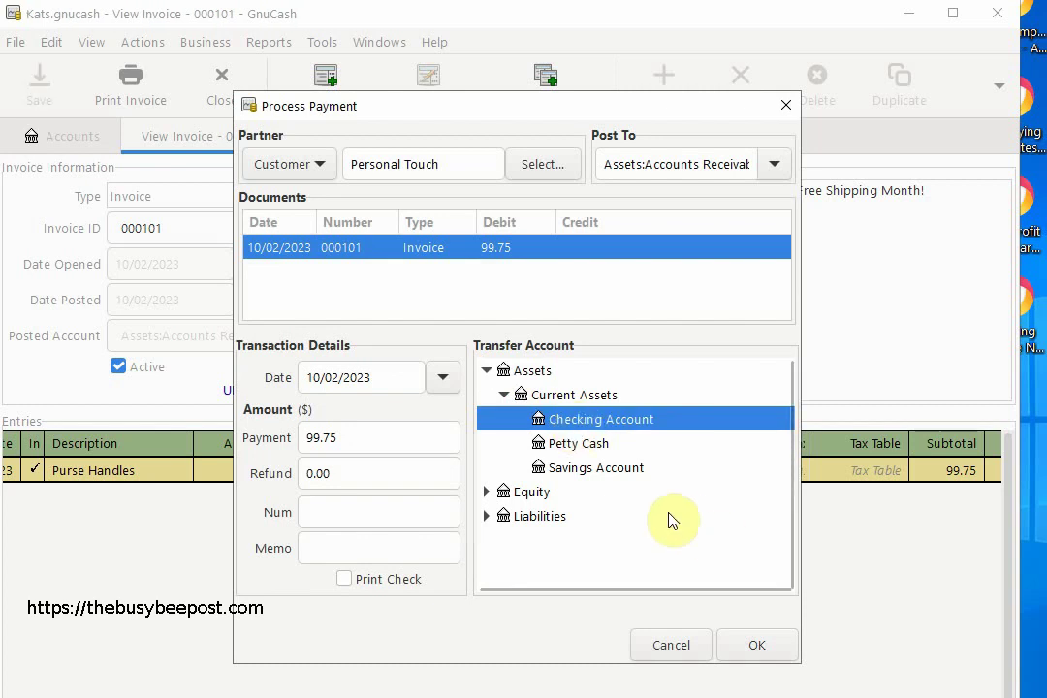
pyautogui.click(756, 644)
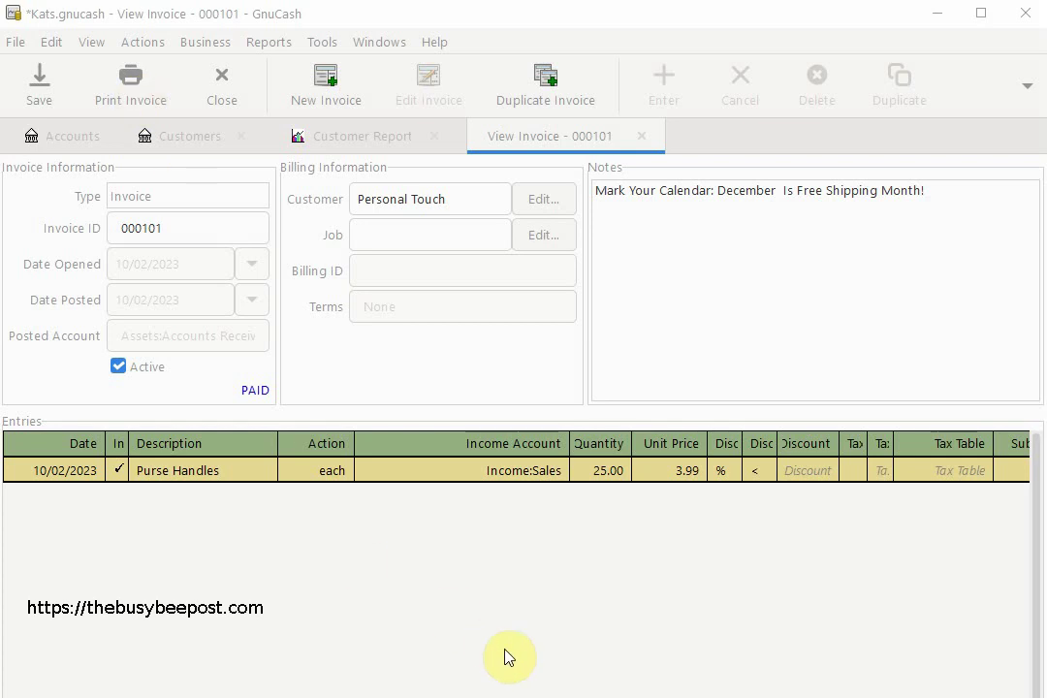
# Show the printable invoice 000101, save the book, and export it as a PDF.
pyautogui.click(125, 89)
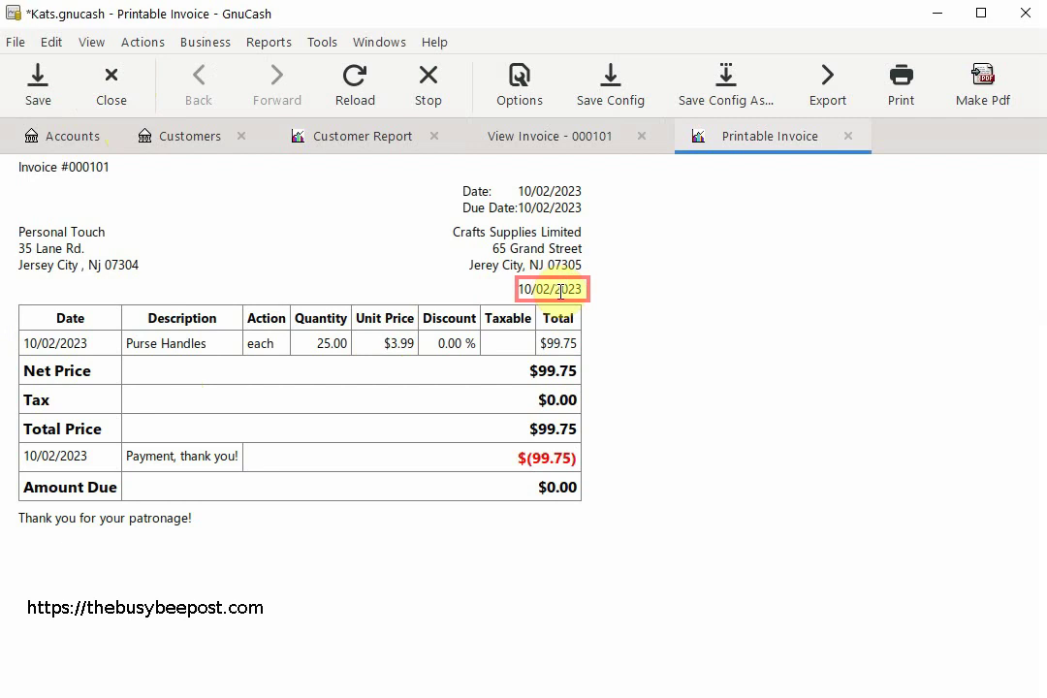
pyautogui.hotkey('ctrl', 's')
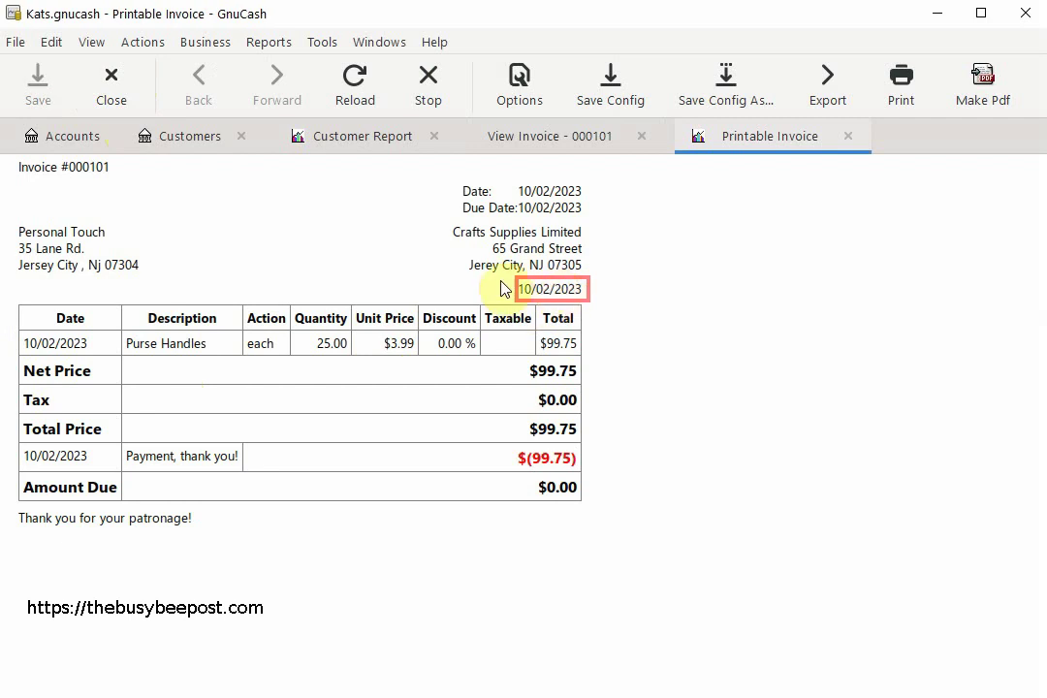
pyautogui.click(976, 78)
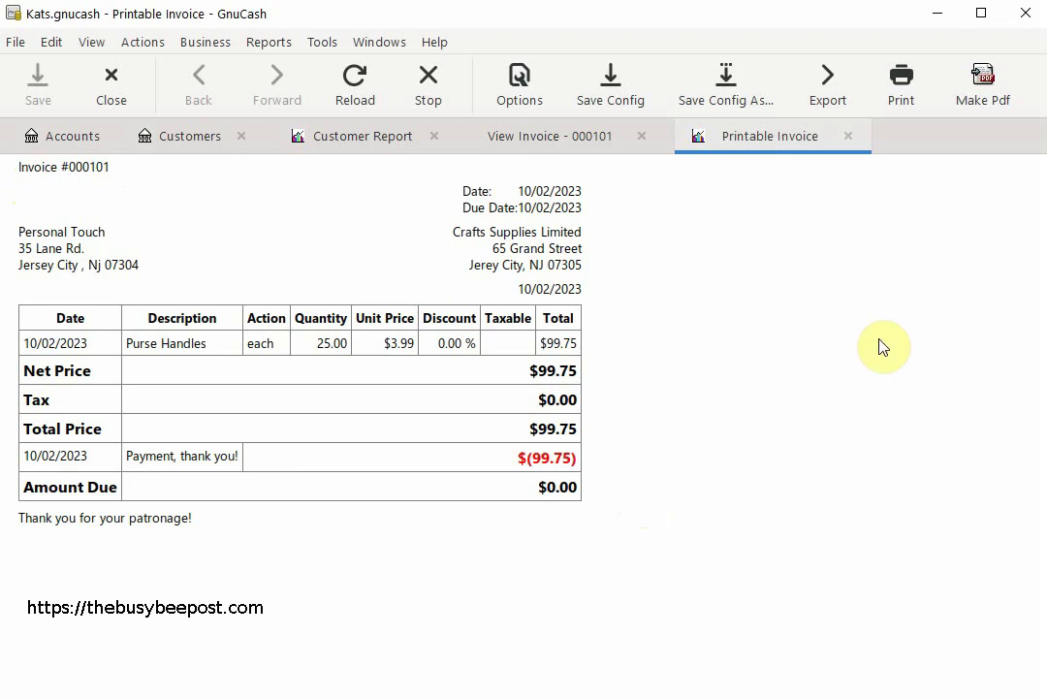
# Enter 'Sales Receipt' as the printable invoice's Custom Title and apply it, heading it Sales Receipt #000101.
pyautogui.click(521, 84)
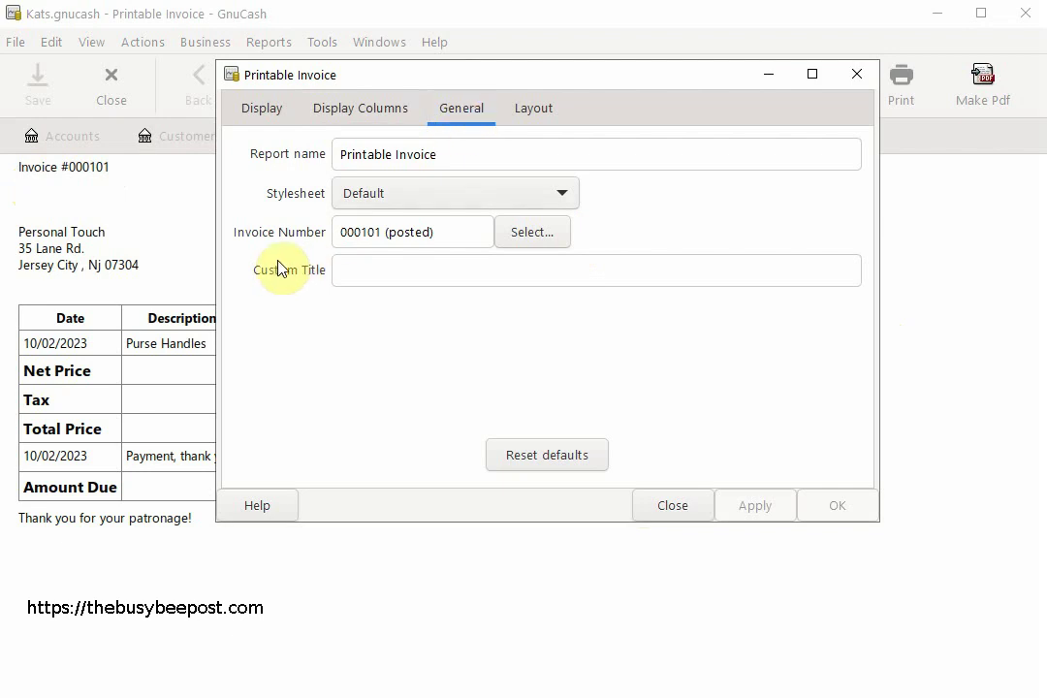
pyautogui.click(374, 272)
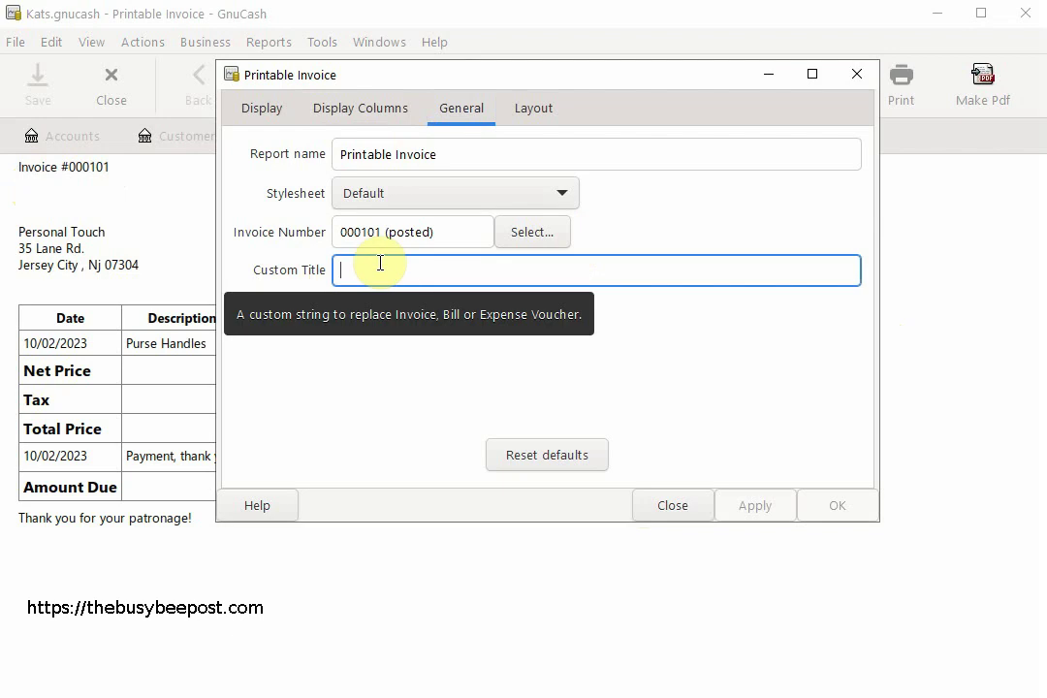
pyautogui.write('Sales')
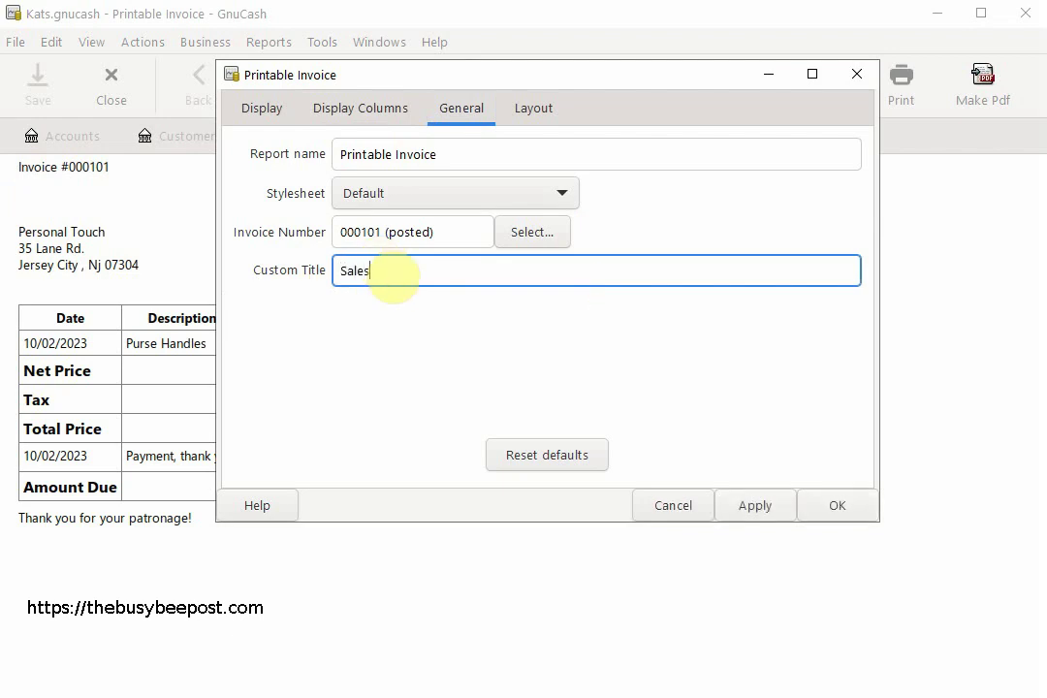
pyautogui.write(' Receipt')
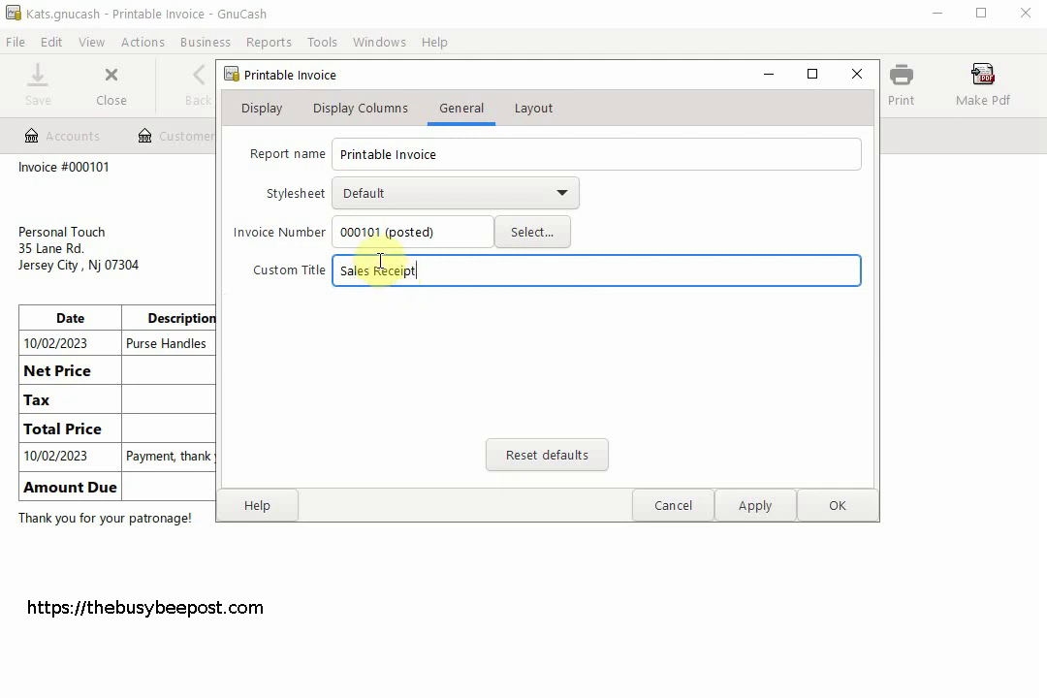
pyautogui.click(746, 513)
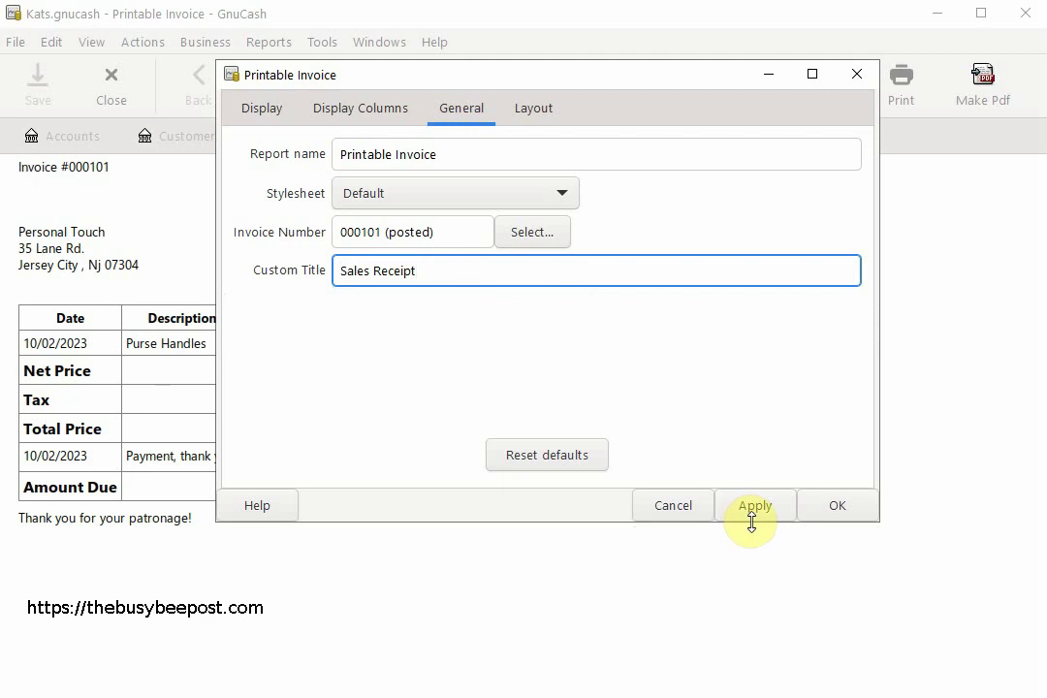
pyautogui.click(753, 509)
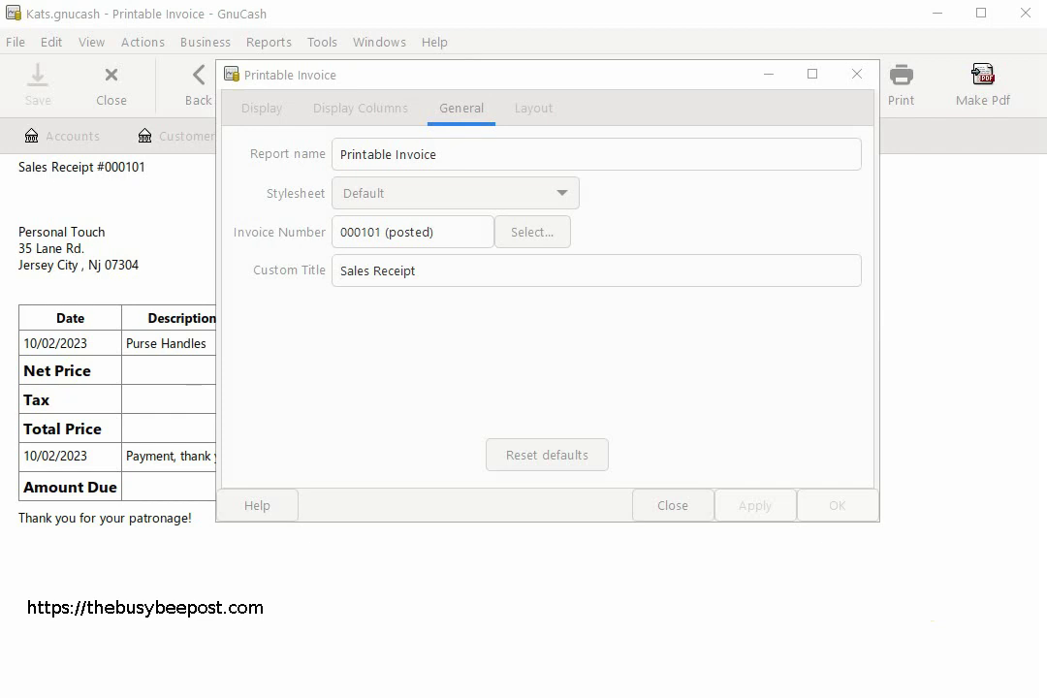
# Enable Invoice Notes in the report's Display options and confirm, showing the free-shipping note on the receipt.
pyautogui.click(261, 112)
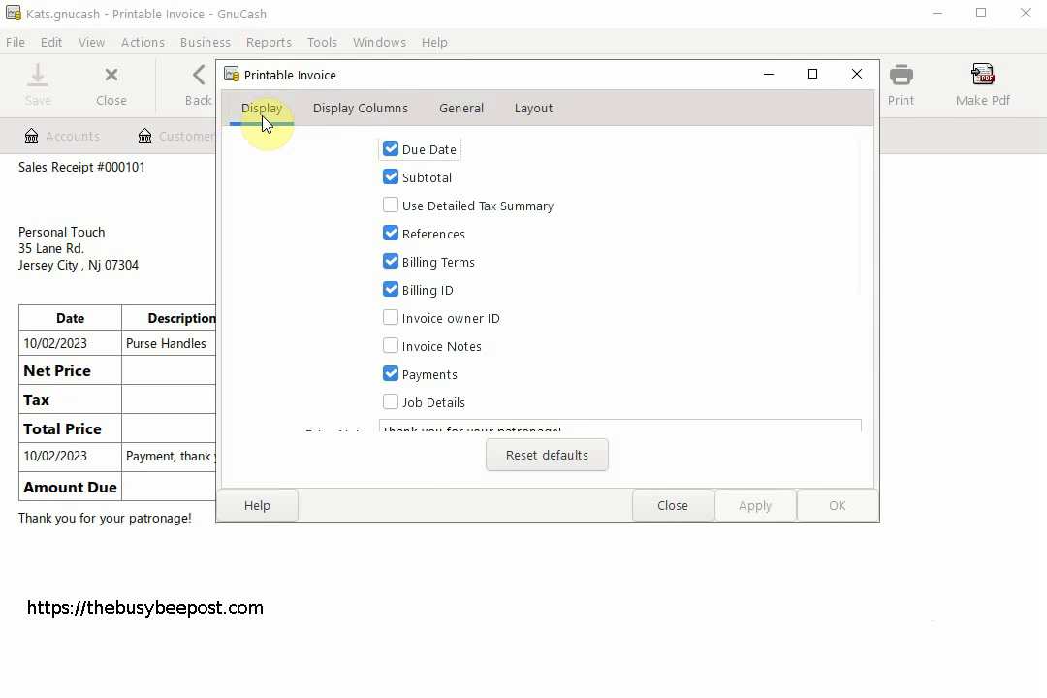
pyautogui.click(393, 349)
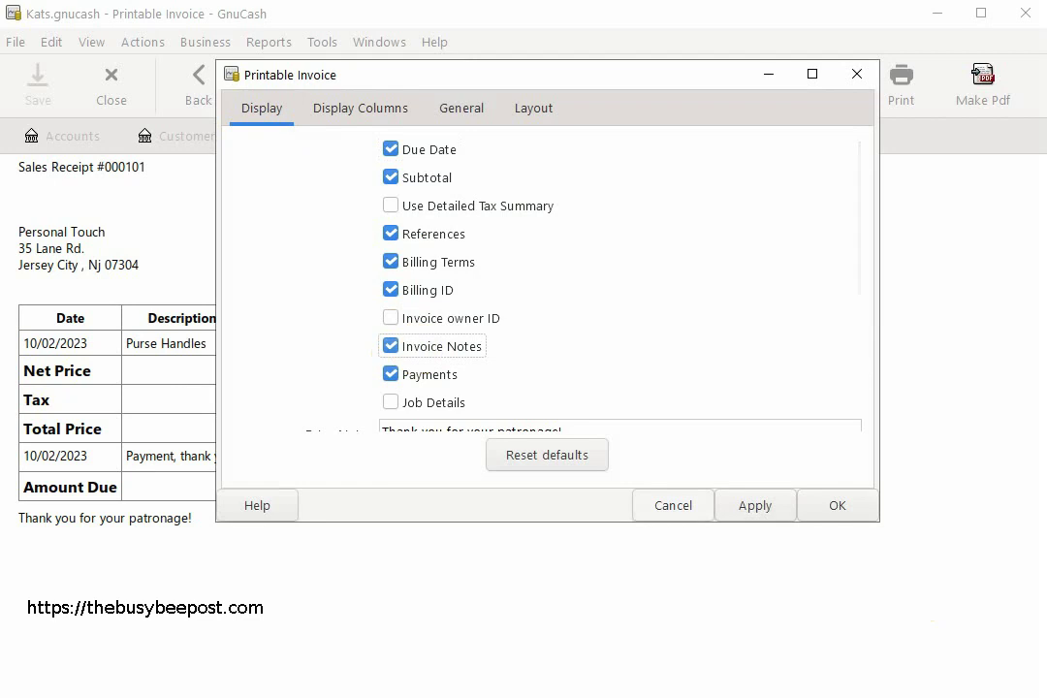
pyautogui.click(836, 506)
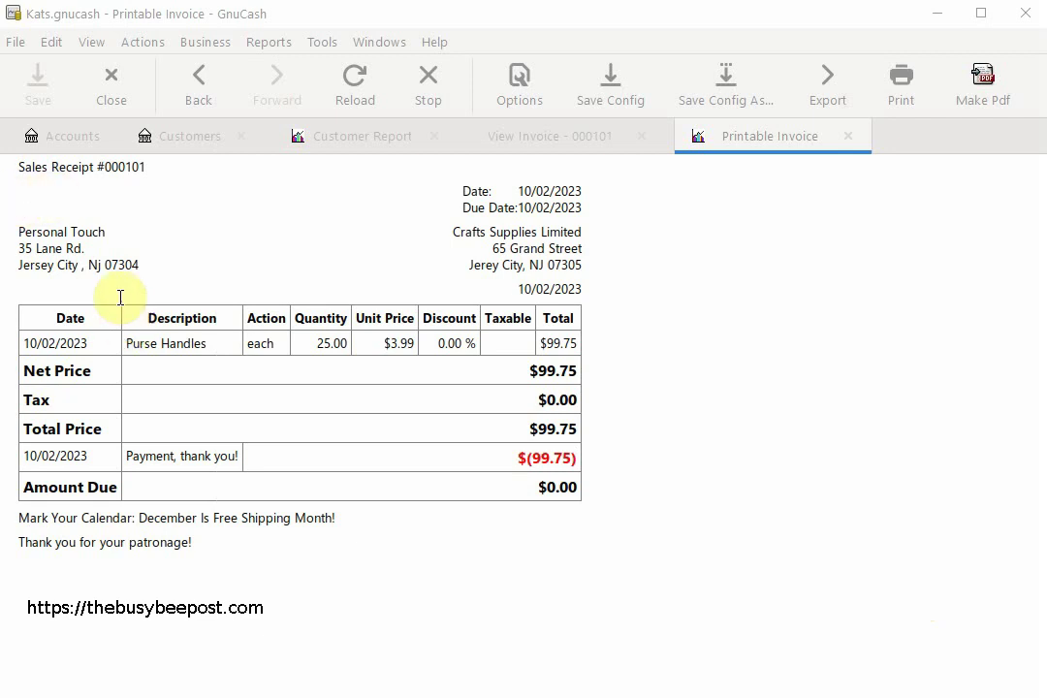
pyautogui.moveTo(145, 168); pyautogui.dragTo(126, 167)
pyautogui.click(148, 199)
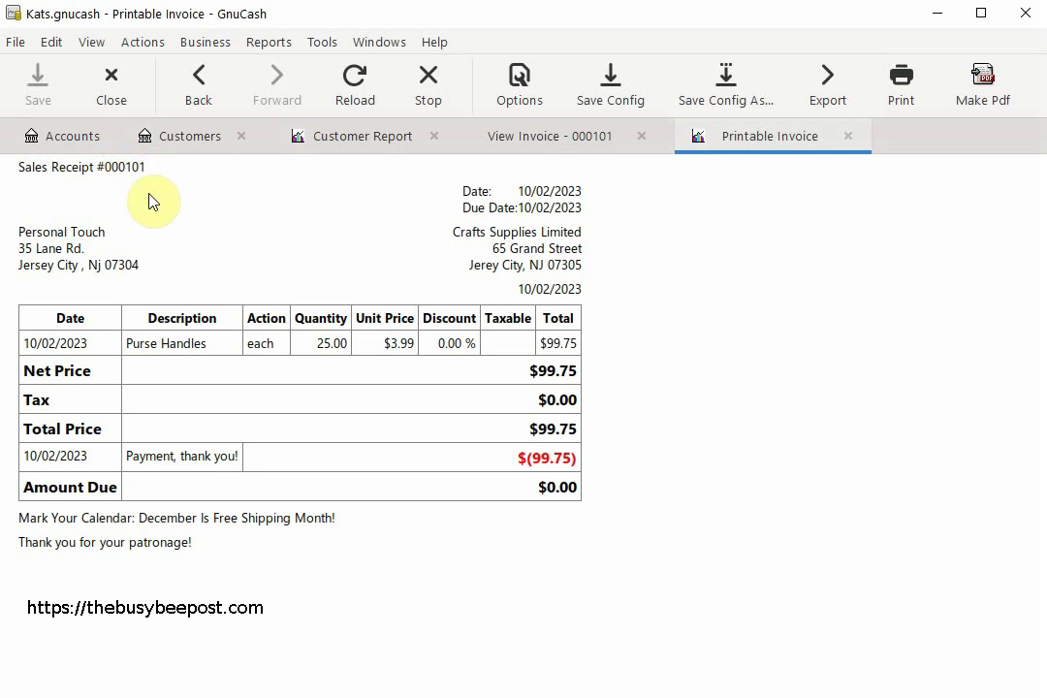